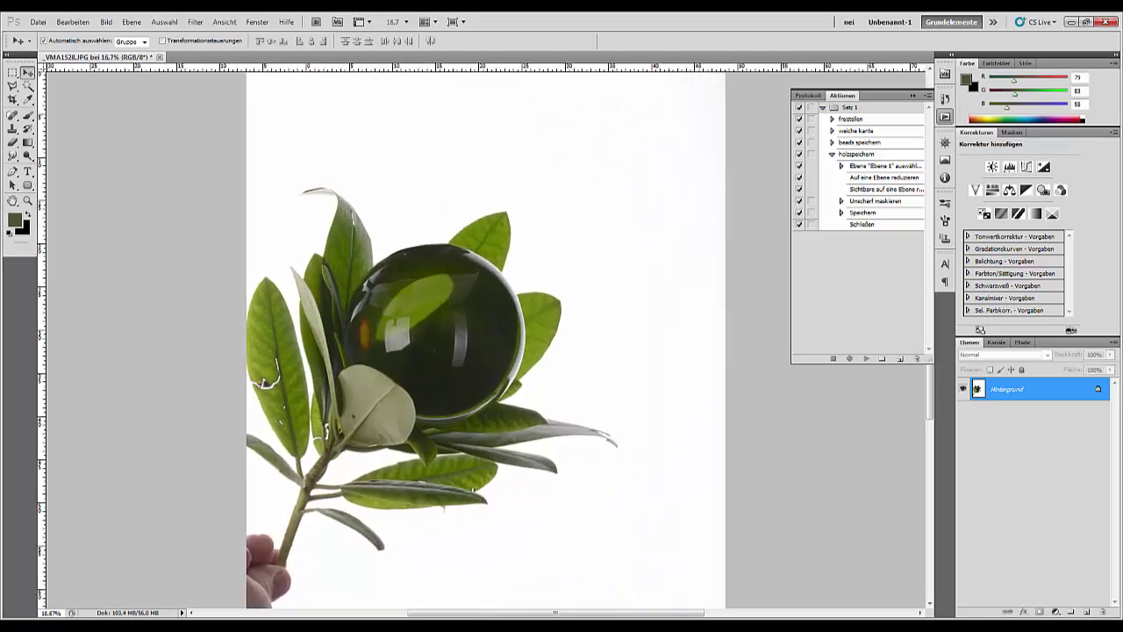
Duplicate the background layer and move the copy's plant up and to the right on the canvas
key("ctrl+minus")
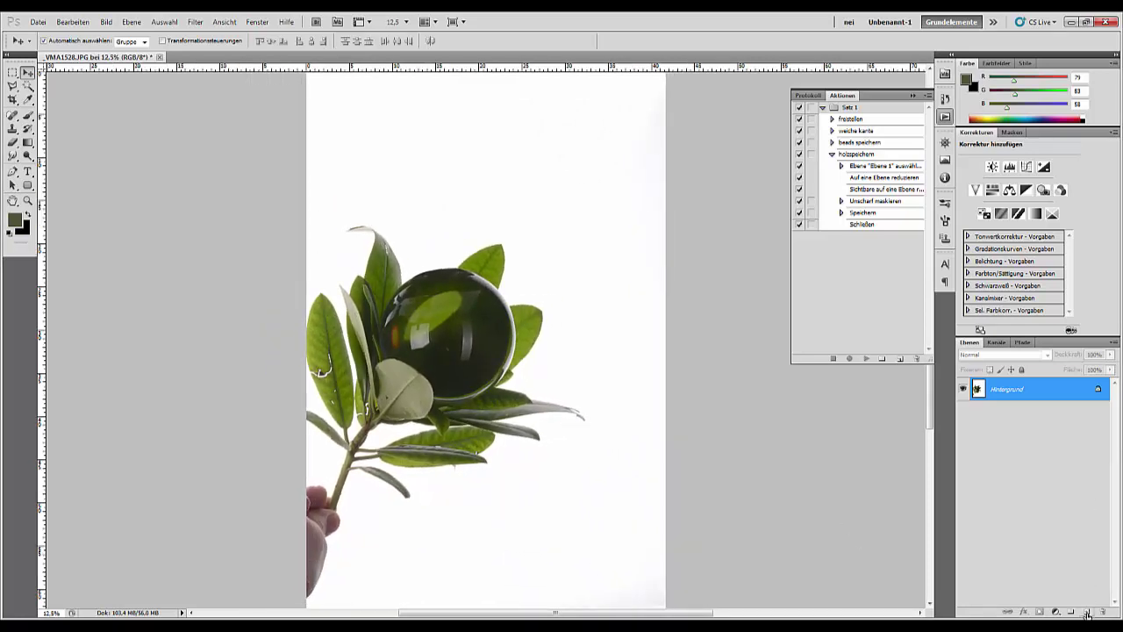
left_click_drag(1055, 387, 1086, 614)
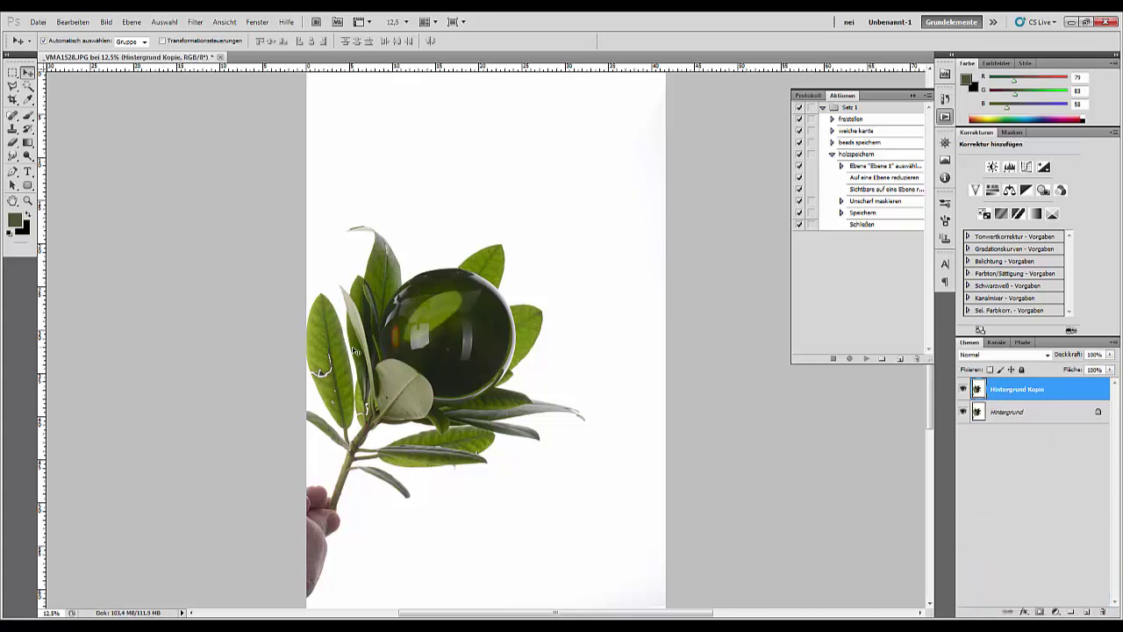
left_click_drag(358, 350, 398, 258)
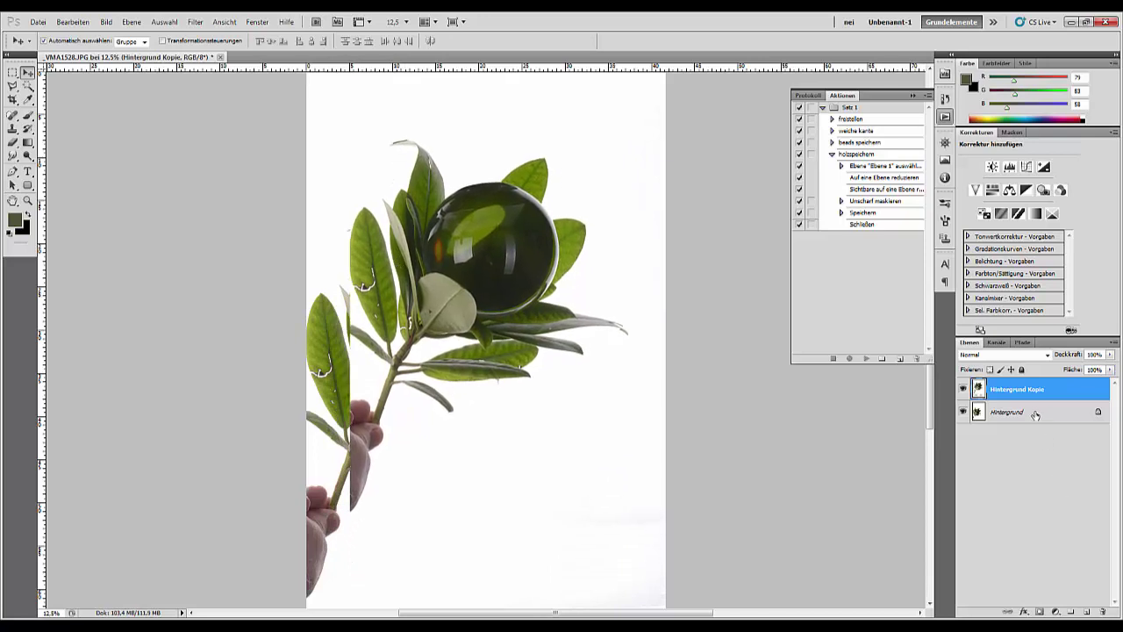
Fill the original background layer with white, using the default black and white colours
left_click(1035, 412)
left_click(13, 232)
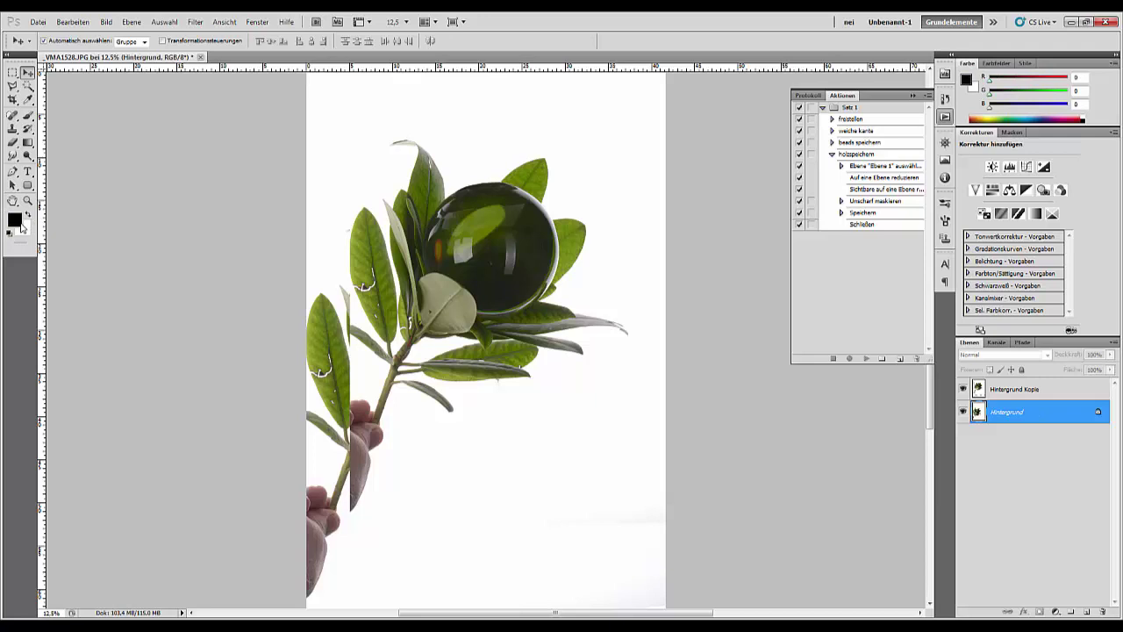
key("ctrl+BackSpace")
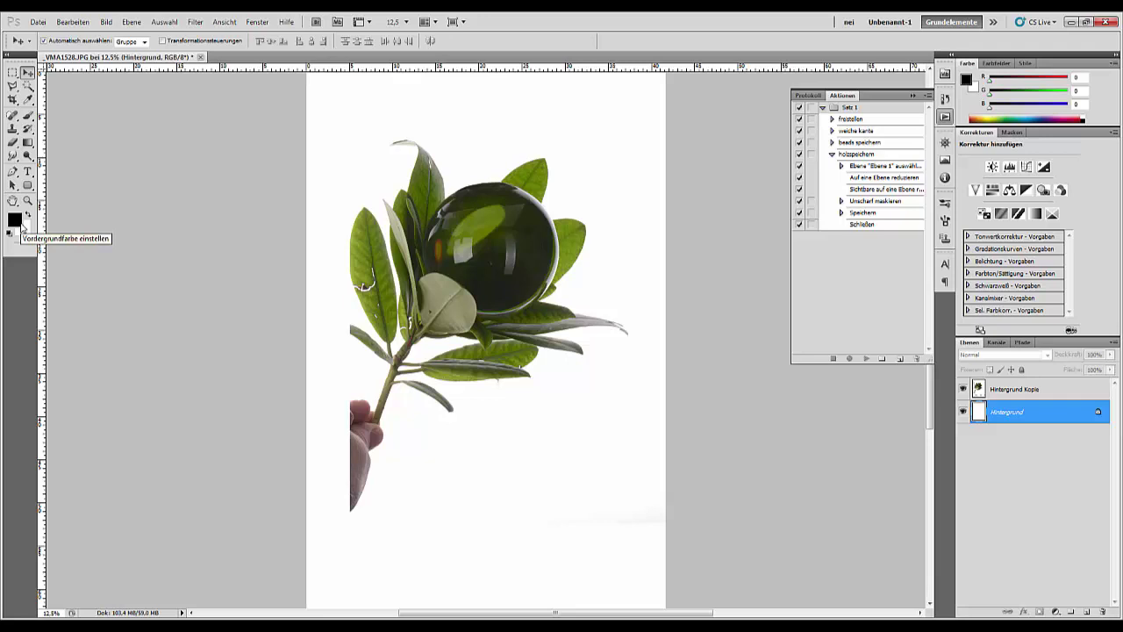
Draw a closed Pen path around the hand, cutting across the lower end of the stem
left_click(13, 172)
key("ctrl+plus")
key("ctrl+plus")
key("ctrl+plus")
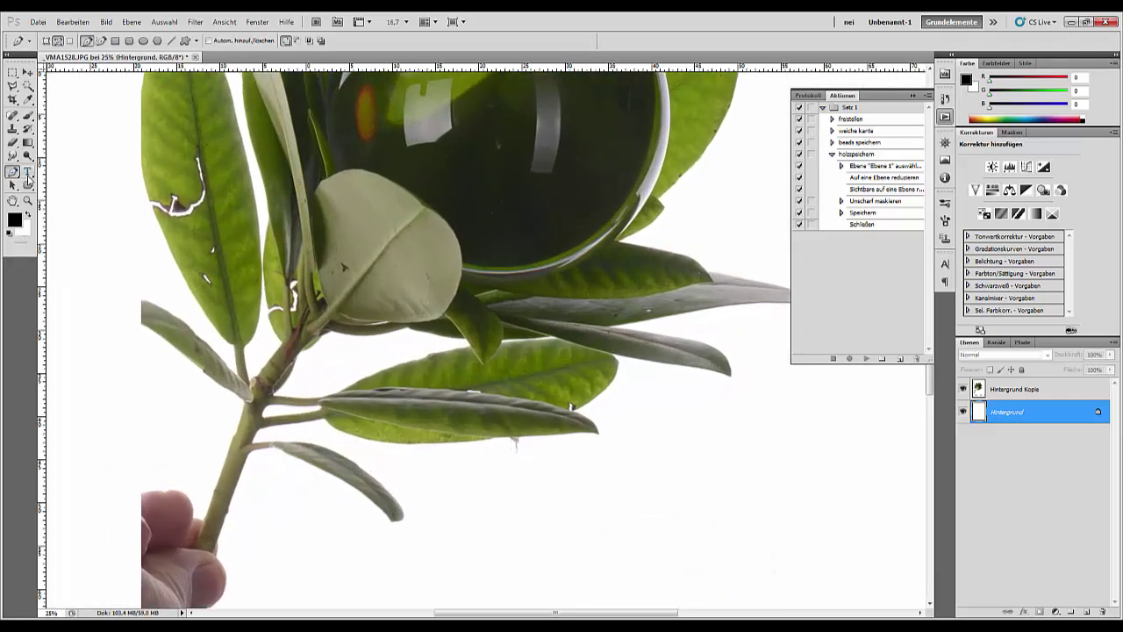
left_click_drag(326, 314, 450, 117)
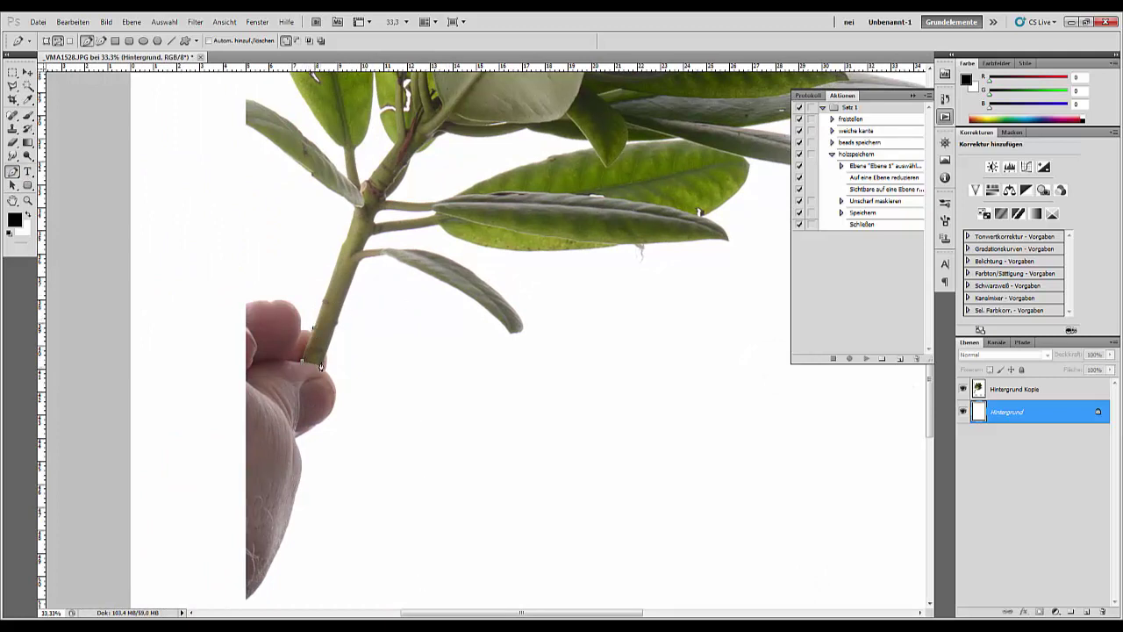
left_click_drag(425, 431, 429, 464)
left_click_drag(390, 560, 328, 597)
left_click(219, 613)
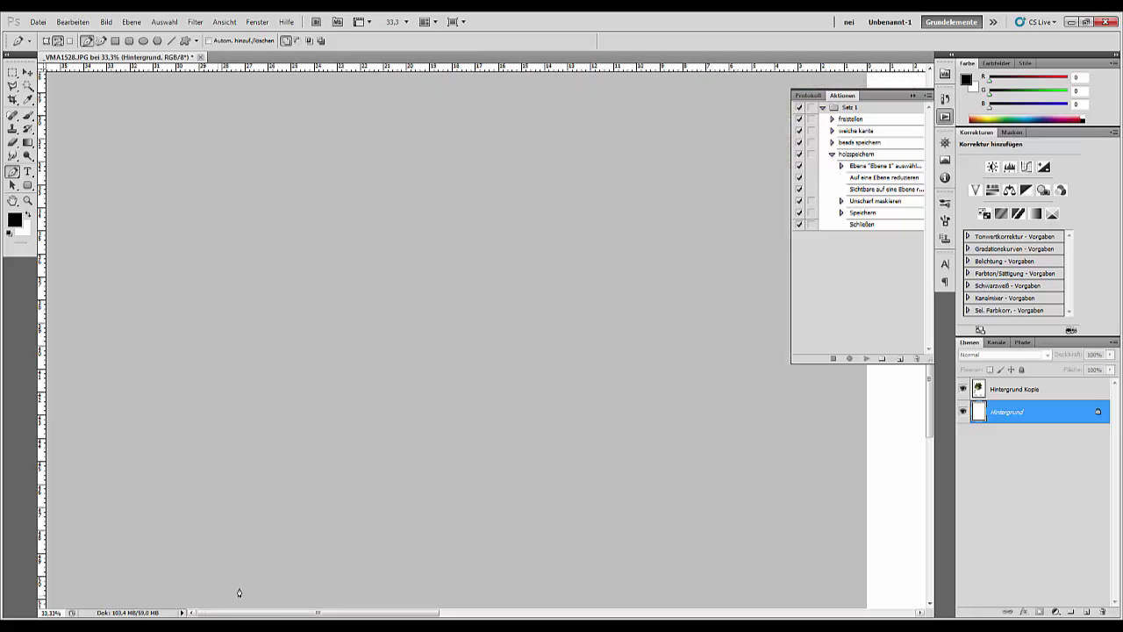
key("ctrl+minus")
key("ctrl+minus")
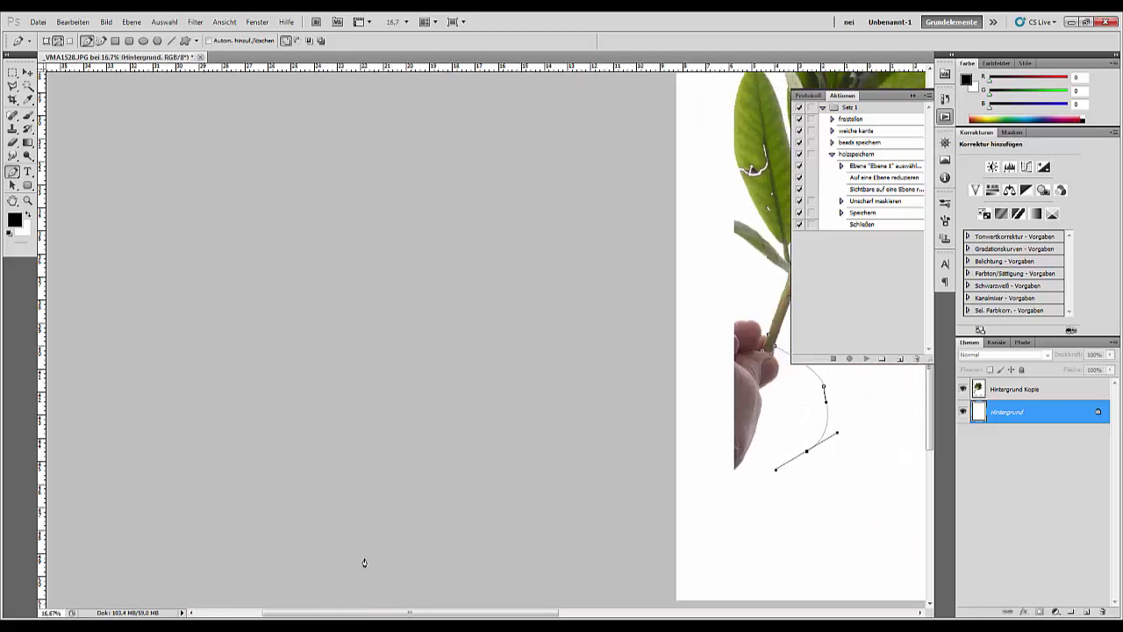
left_click_drag(743, 263, 270, 287)
left_click(242, 515)
left_click(240, 327)
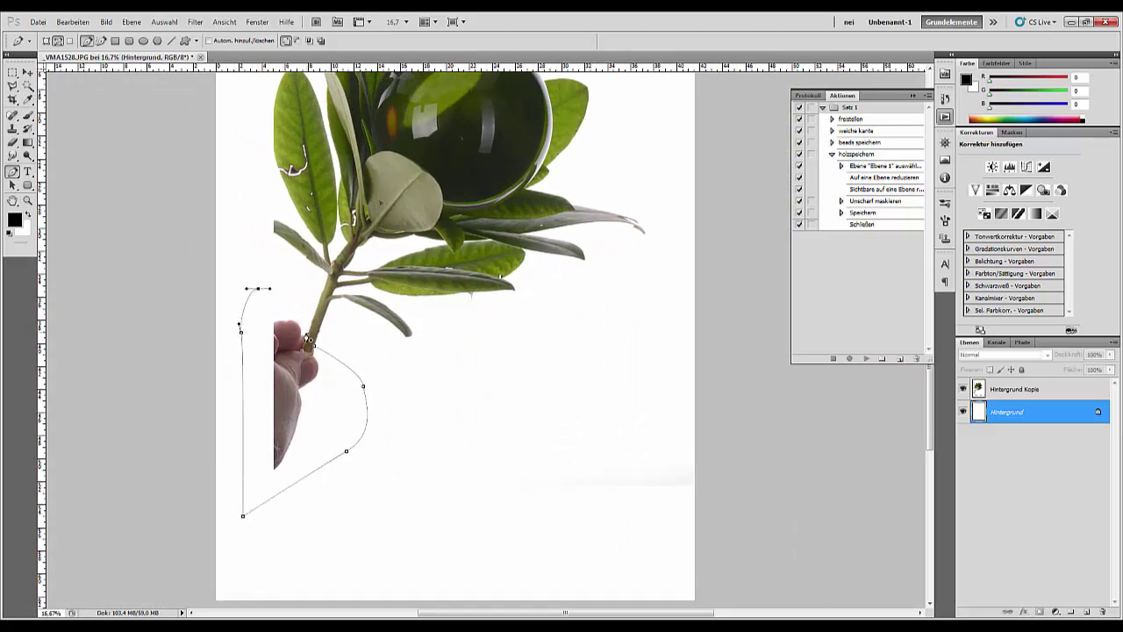
left_click(307, 341)
Outline the faint grey background edge below the plant with a second Pen path that extends past the canvas's right edge
left_click(340, 494)
left_click_drag(432, 555, 475, 547)
left_click(733, 518)
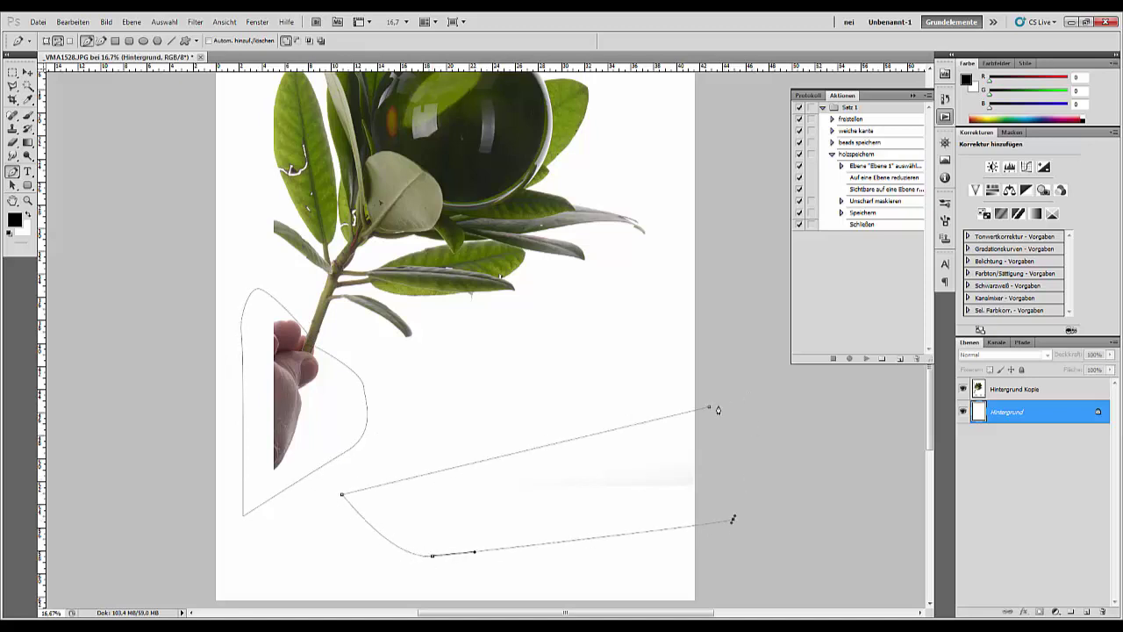
left_click(710, 406)
Draw a closed Pen path along the long grey leaf's frayed tip, trimming it to a clean point
left_click(627, 222)
left_click(644, 228)
left_click(626, 220)
left_click_drag(598, 207, 616, 170)
left_click_drag(687, 185, 693, 197)
left_click_drag(694, 267, 646, 285)
left_click_drag(605, 249, 705, 236)
left_click(591, 222)
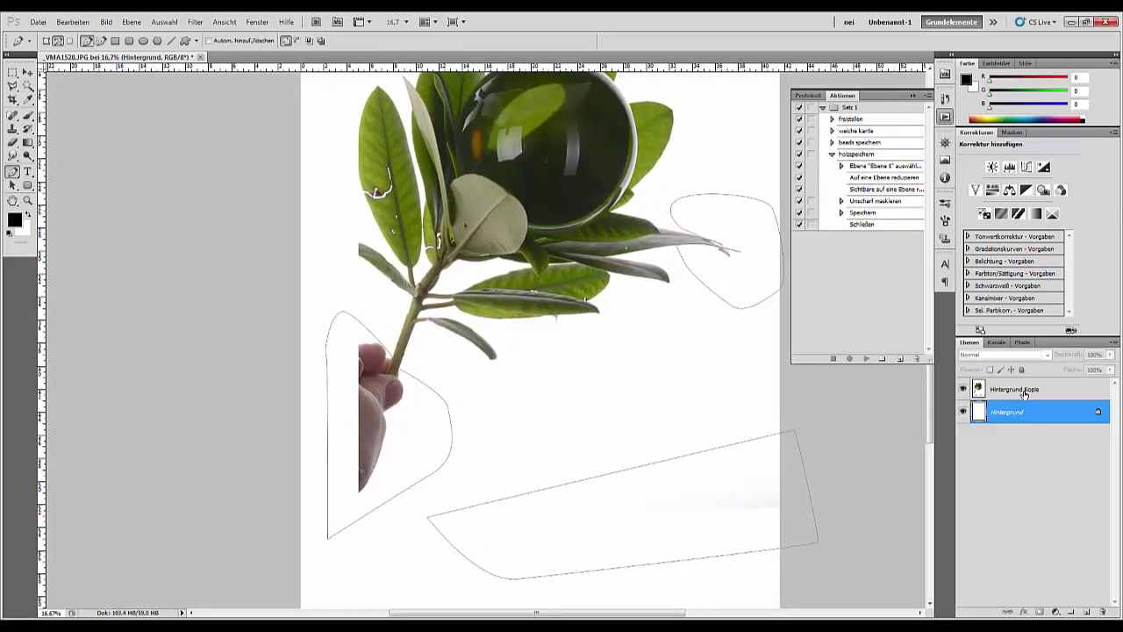
Convert the paths into a selection, delete the selected areas from the Hintergrund Kopie layer, and deselect
right_click(747, 283)
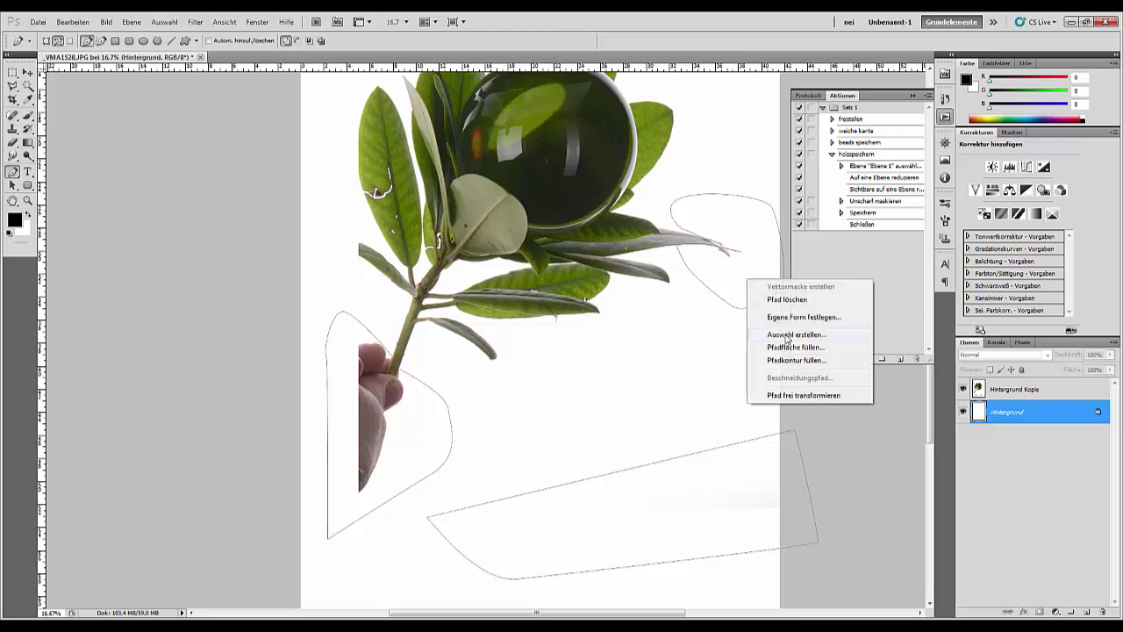
left_click(786, 339)
left_click(629, 197)
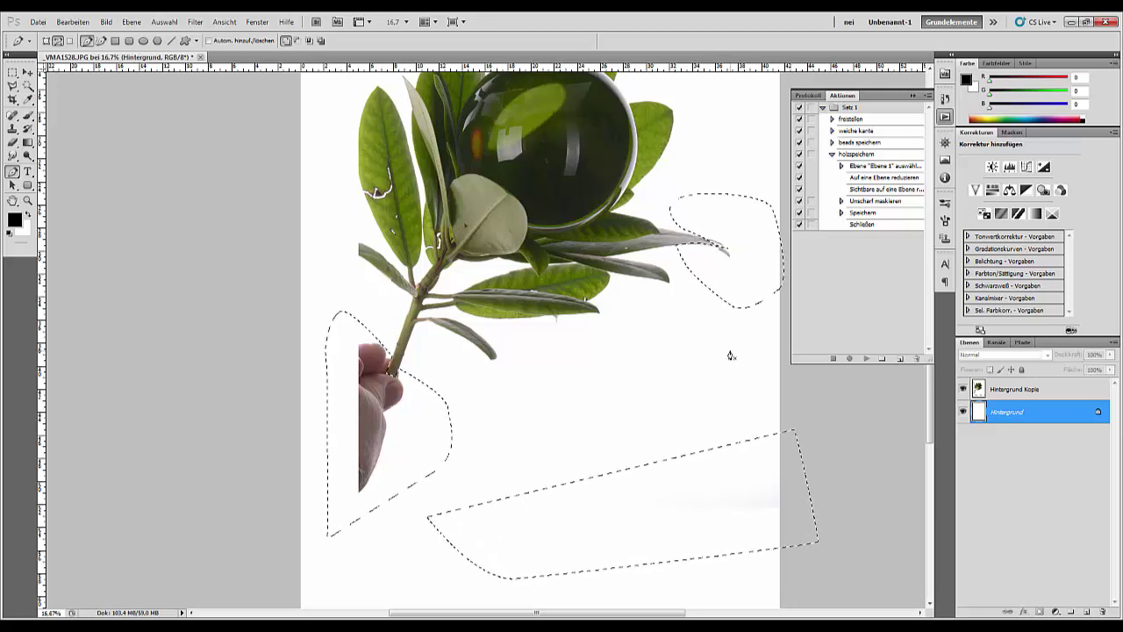
left_click(1018, 390)
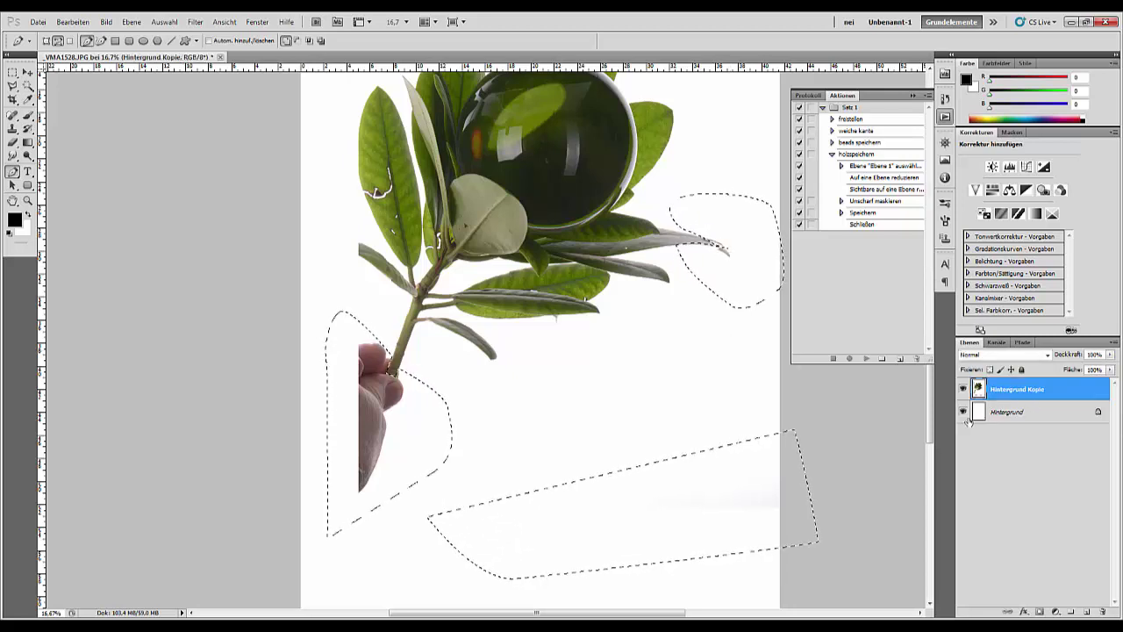
key("Delete")
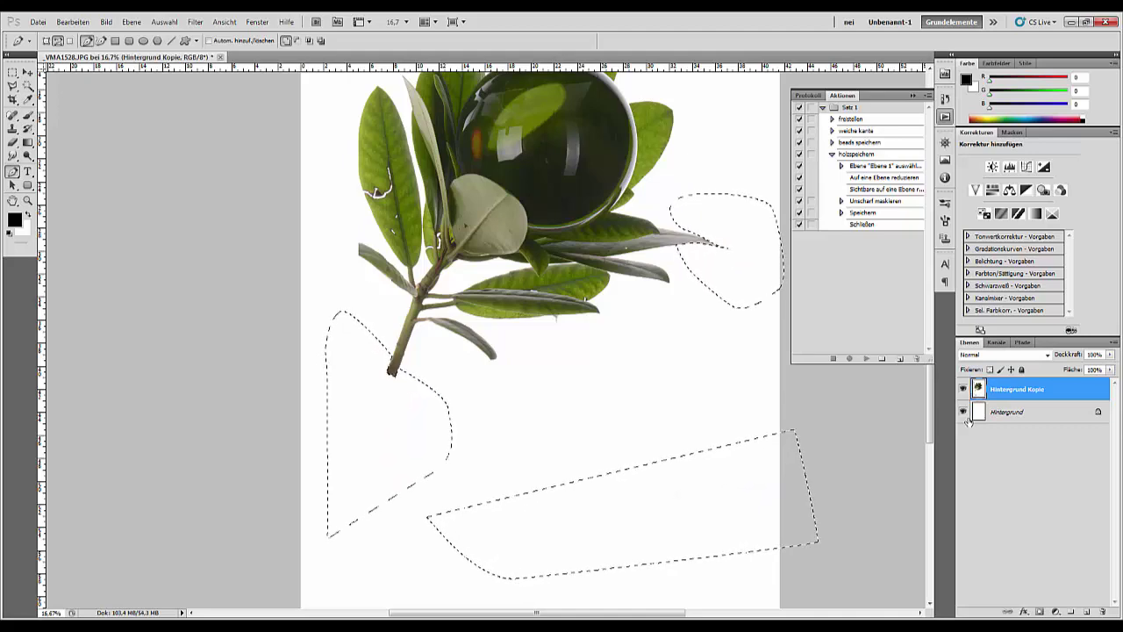
key("ctrl+d")
key("ctrl+minus")
key("ctrl+minus")
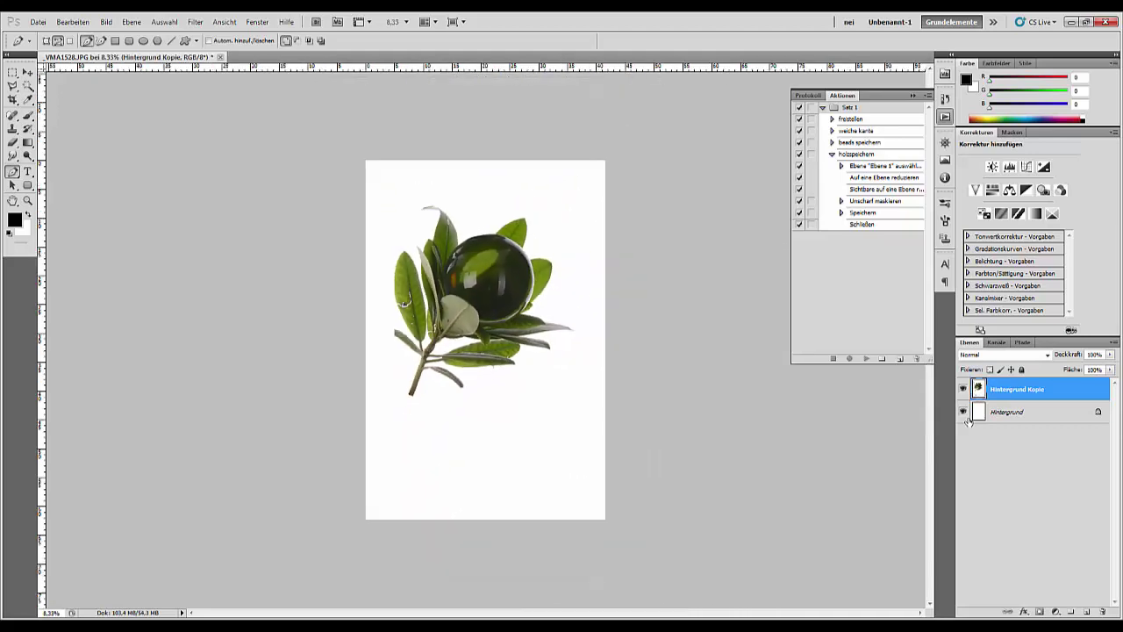
Cover the large white-edged tear in the big left leaf with intact leaf texture using the Clone Stamp
key("ctrl+plus")
key("ctrl+plus")
key("ctrl+plus")
key("ctrl+plus")
key("ctrl+plus")
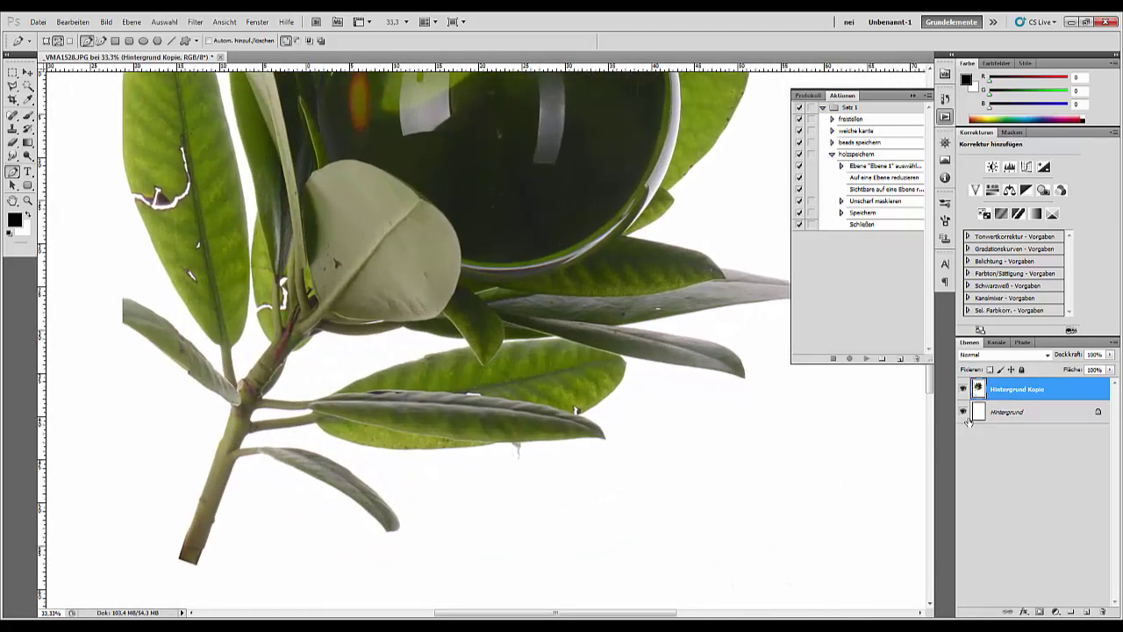
left_click_drag(341, 183, 551, 319)
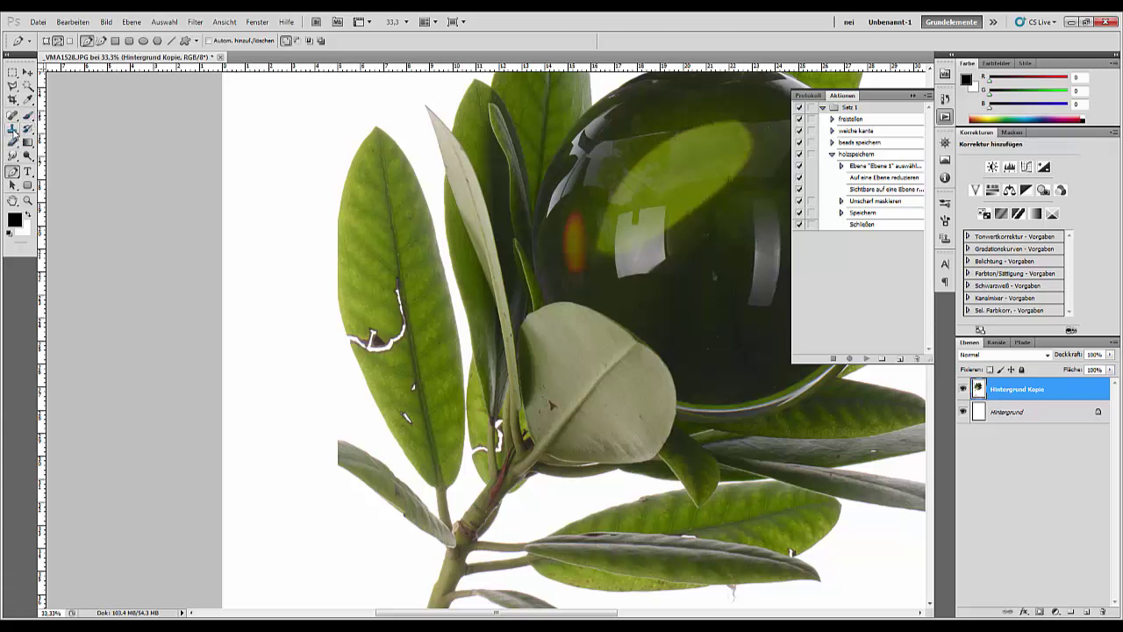
left_click(12, 128)
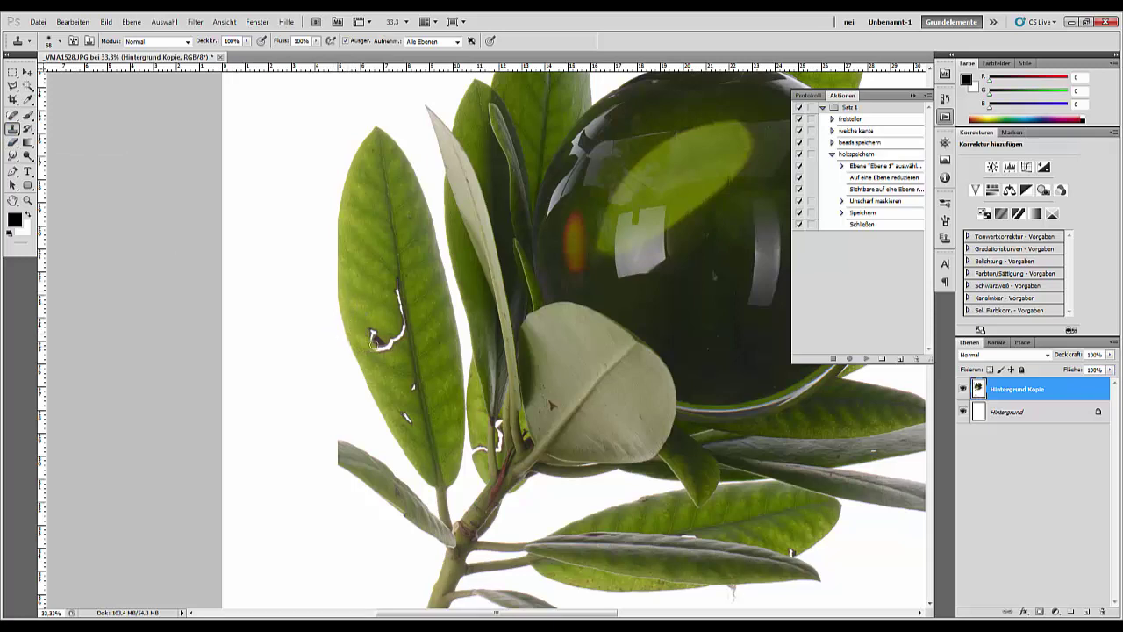
left_click(373, 342)
right_click(389, 345)
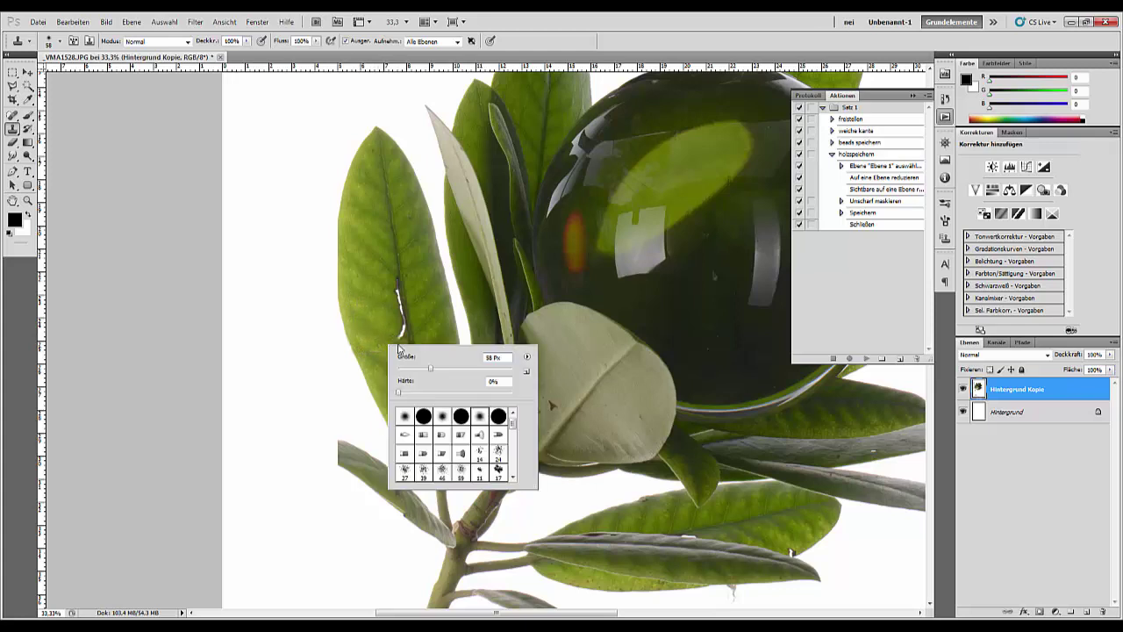
key("Tab")
left_click(375, 283, "alt")
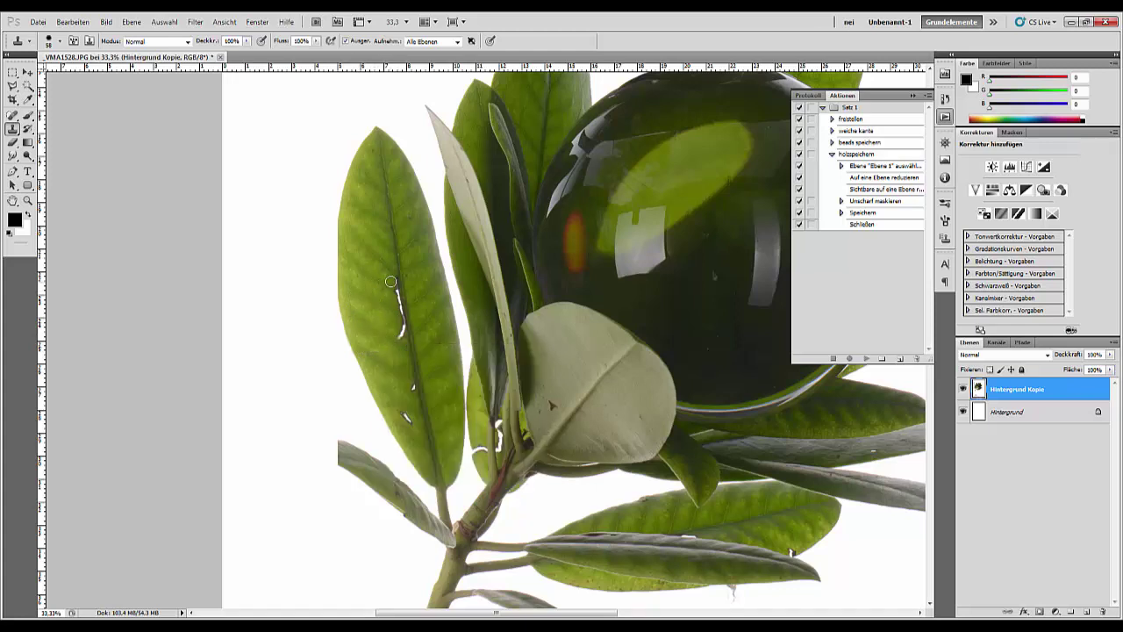
mouse_move(393, 281)
left_mouse_down()
mouse_move(402, 323)
mouse_move(402, 336)
mouse_move(389, 319)
mouse_move(393, 337)
left_mouse_up()
left_click(366, 318, "alt")
left_click(404, 346)
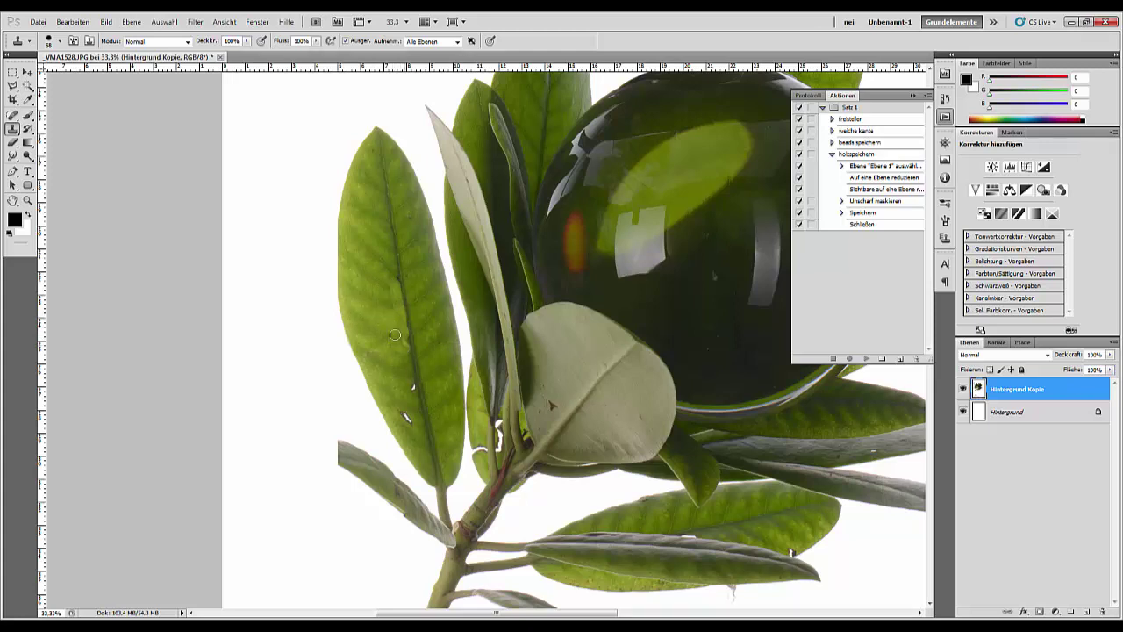
Clone over the small holes below the tear in the left leaf, adjusting the stamp brush's hardness
left_click(374, 288, "alt")
left_click(440, 389)
left_click(399, 370, "alt")
right_click(424, 407)
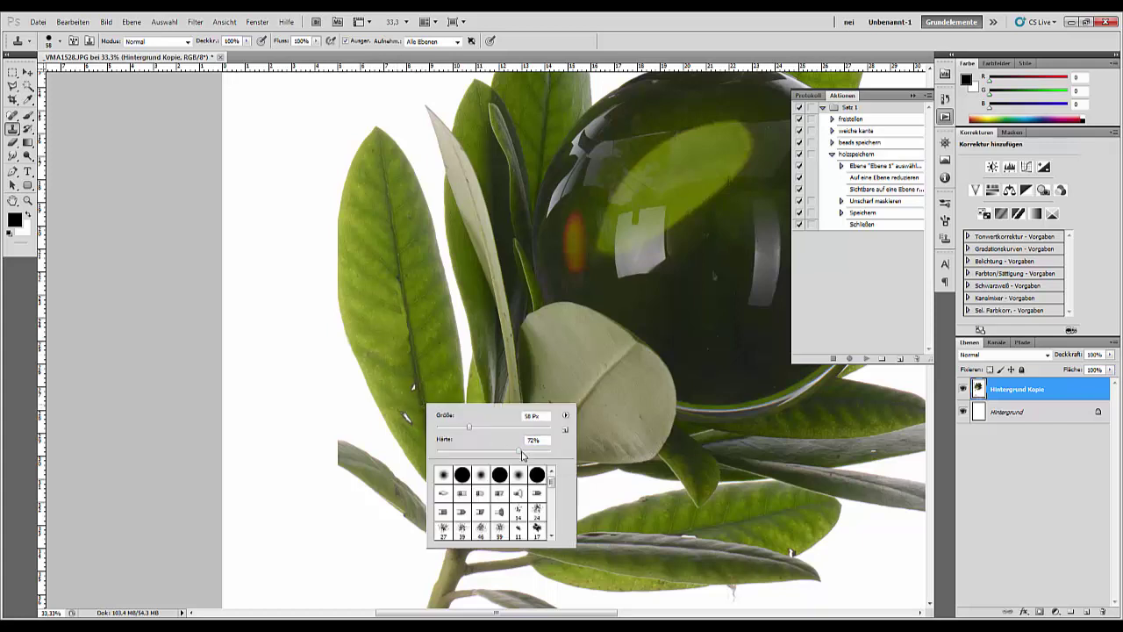
left_click_drag(521, 451, 480, 452)
left_click(376, 401)
left_click(406, 418)
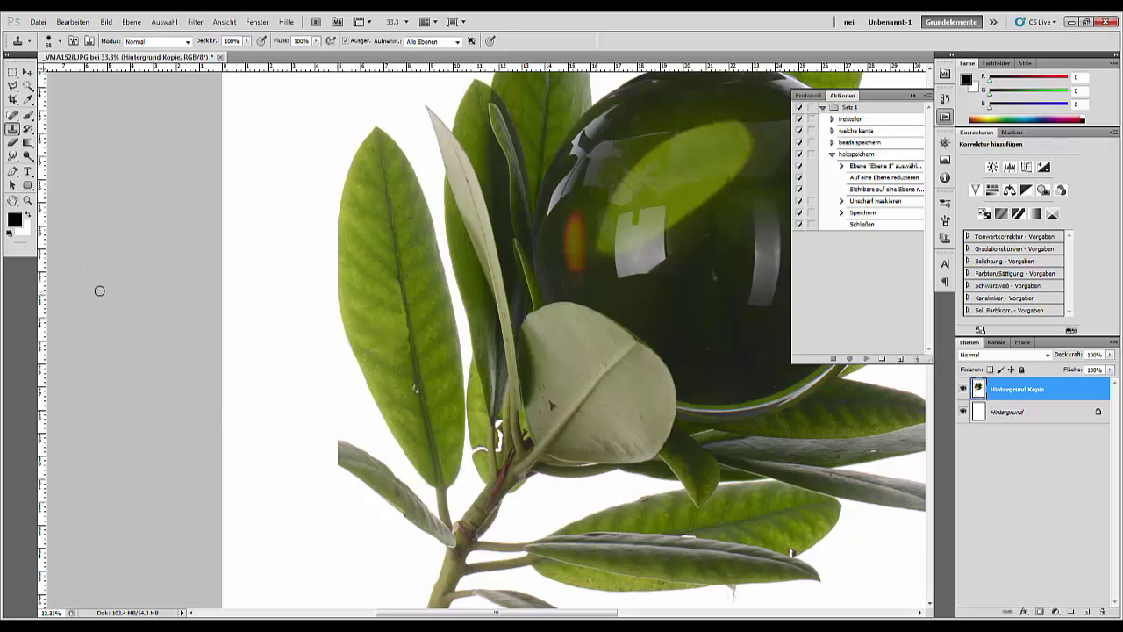
Paint white with a 55 px brush over the cut-off edge of the small lower-left leaf to shape a pointed tip
left_click(27, 115)
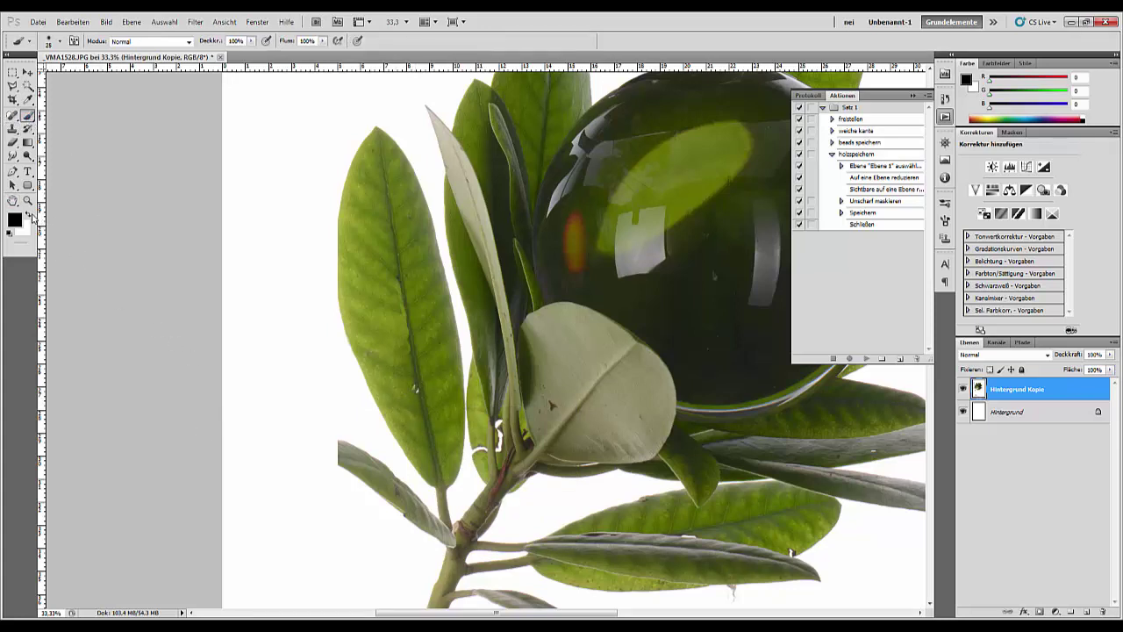
left_click(29, 214)
right_click(320, 427)
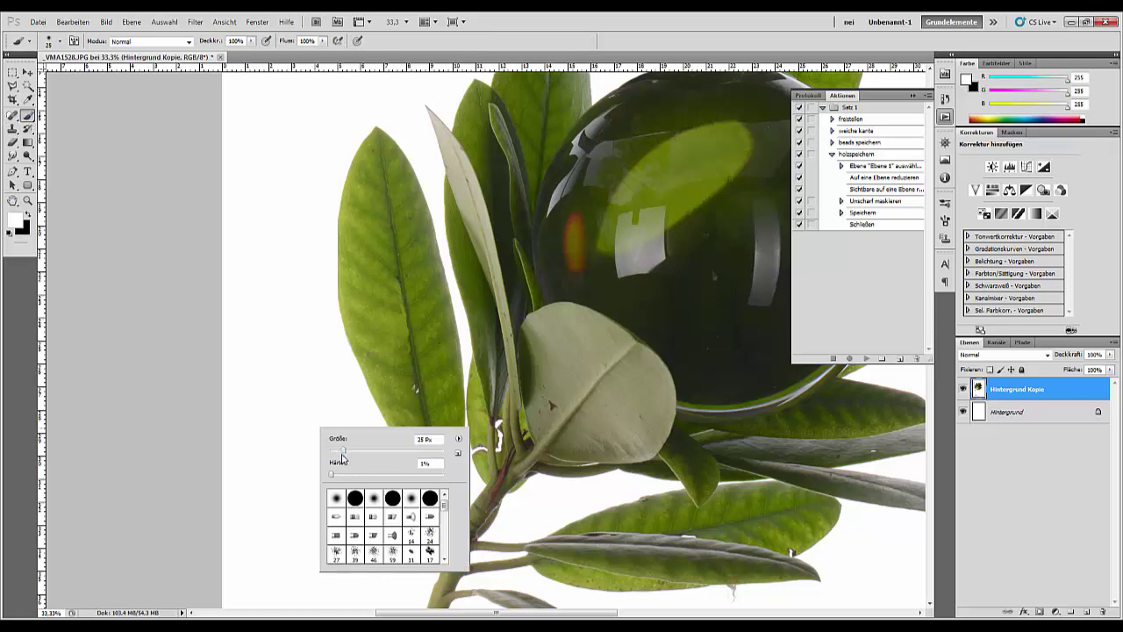
mouse_move(343, 454)
left_mouse_down()
mouse_move(324, 476)
mouse_move(332, 446)
mouse_move(351, 478)
mouse_move(332, 443)
mouse_move(375, 498)
mouse_move(330, 441)
mouse_move(352, 478)
left_mouse_up()
left_click(279, 430)
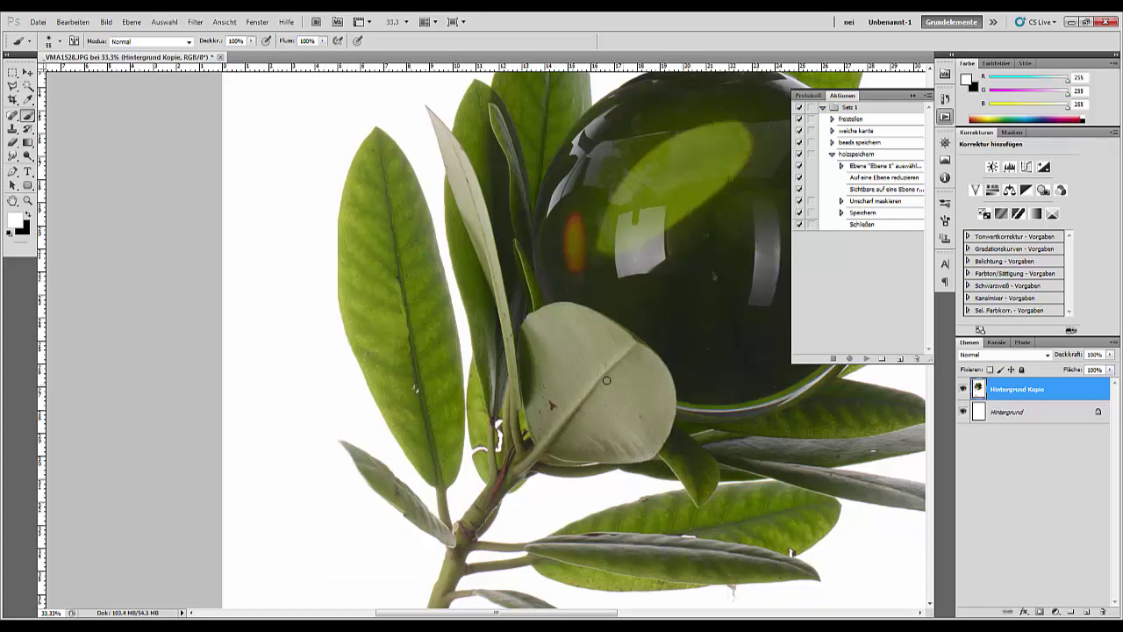
Clone out the brown spot on the pale round leaf and remove the specks in the glass sphere with the Spot Healing Brush
left_click(12, 128)
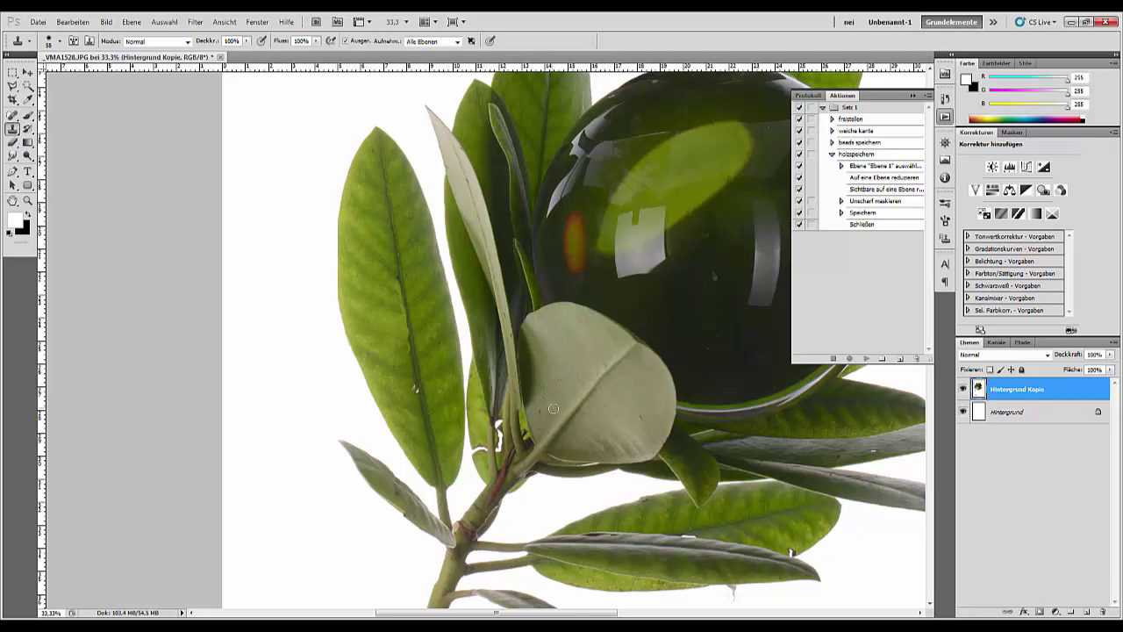
left_click_drag(631, 454, 474, 425)
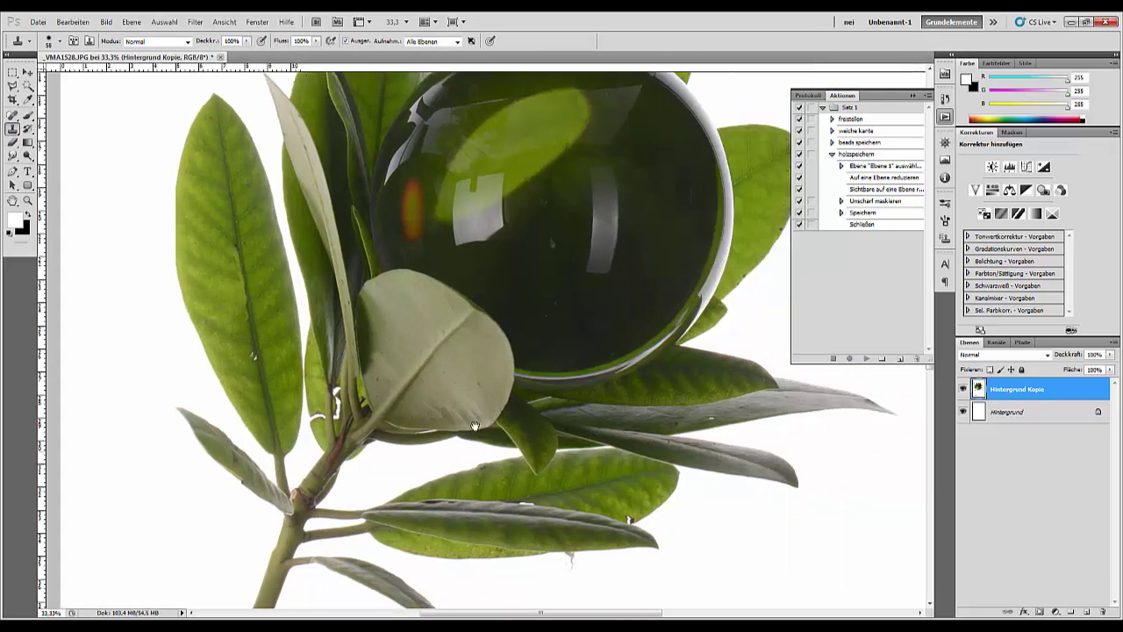
left_click(13, 116)
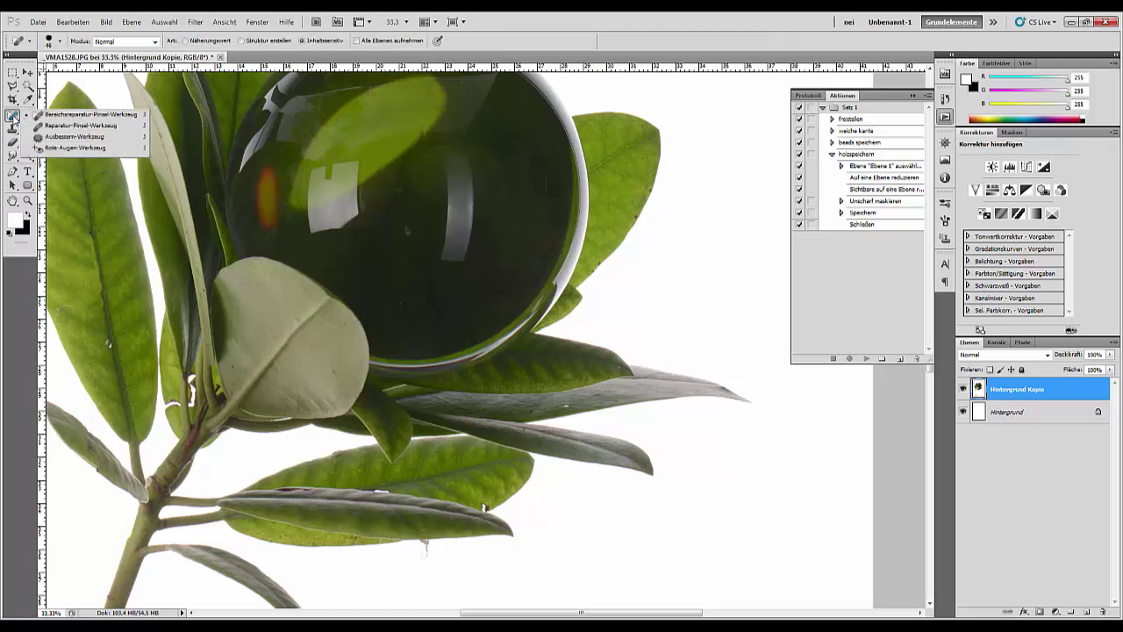
left_click(44, 115)
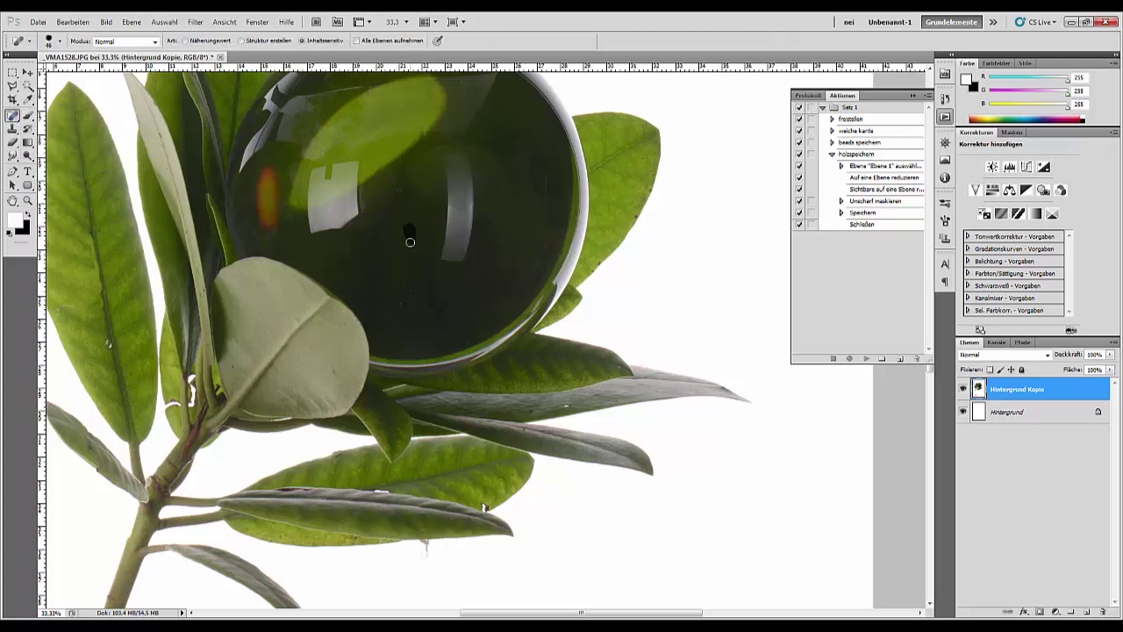
left_click_drag(399, 182, 409, 196)
left_click_drag(414, 249, 403, 250)
mouse_move(443, 313)
left_mouse_down()
mouse_move(413, 306)
mouse_move(430, 294)
mouse_move(417, 301)
left_mouse_up()
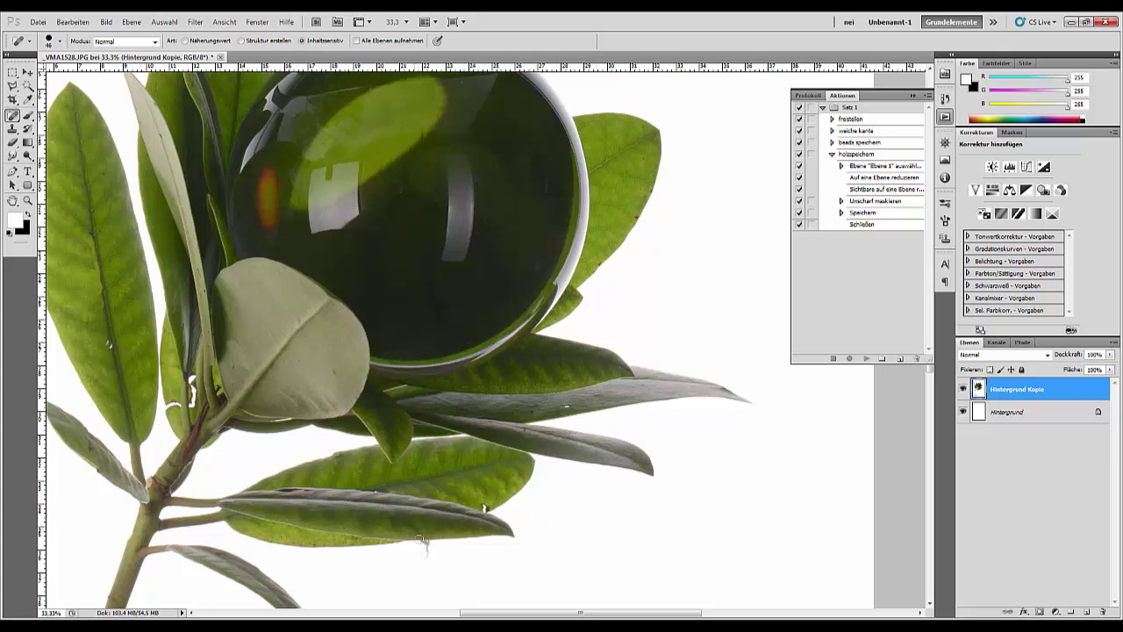
Paint white over the stray thread hanging beneath the lower leaf, and switch the foreground colour to black
left_click(29, 115)
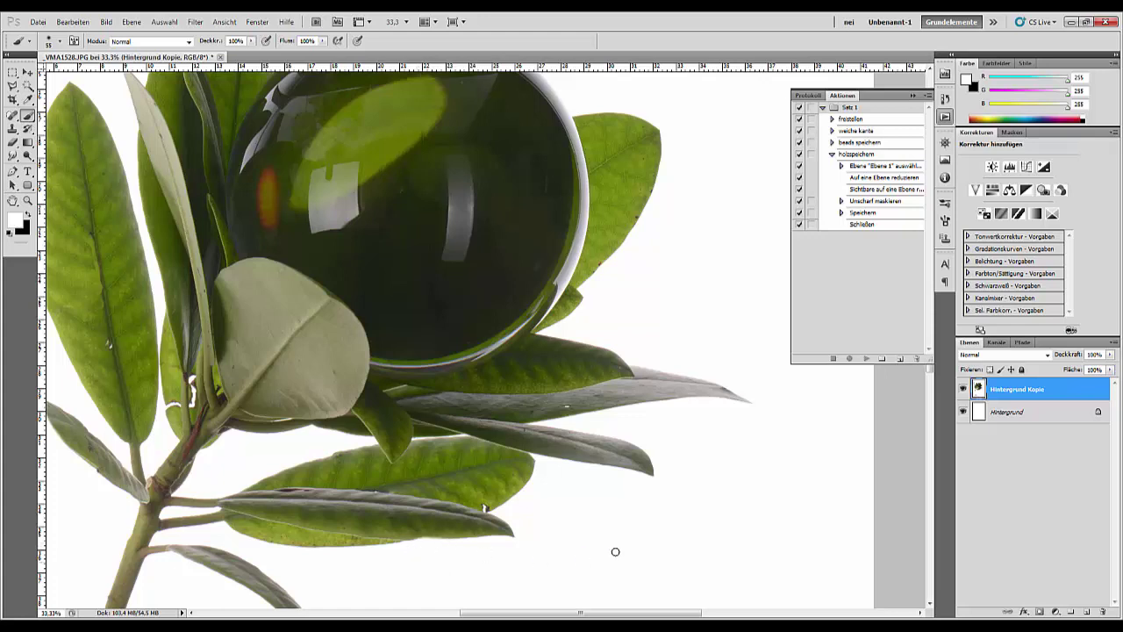
left_click(28, 215)
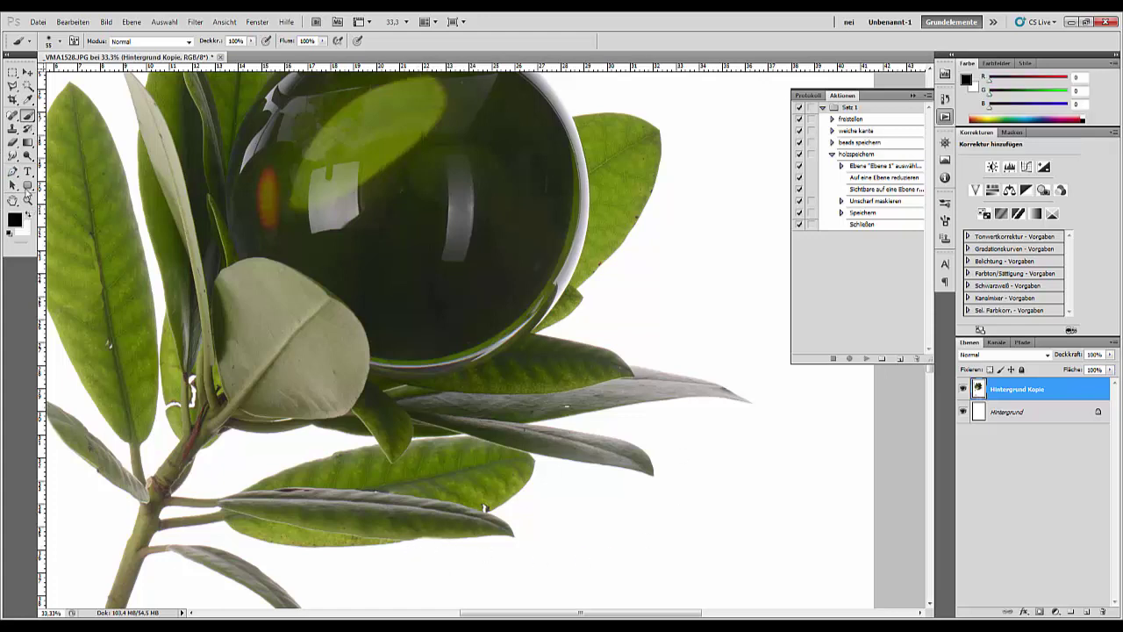
Clone over the white hole in the long grey leaf and the notch in the lower green leaf's edge with the Clone Stamp
left_click(13, 129)
left_click(12, 129)
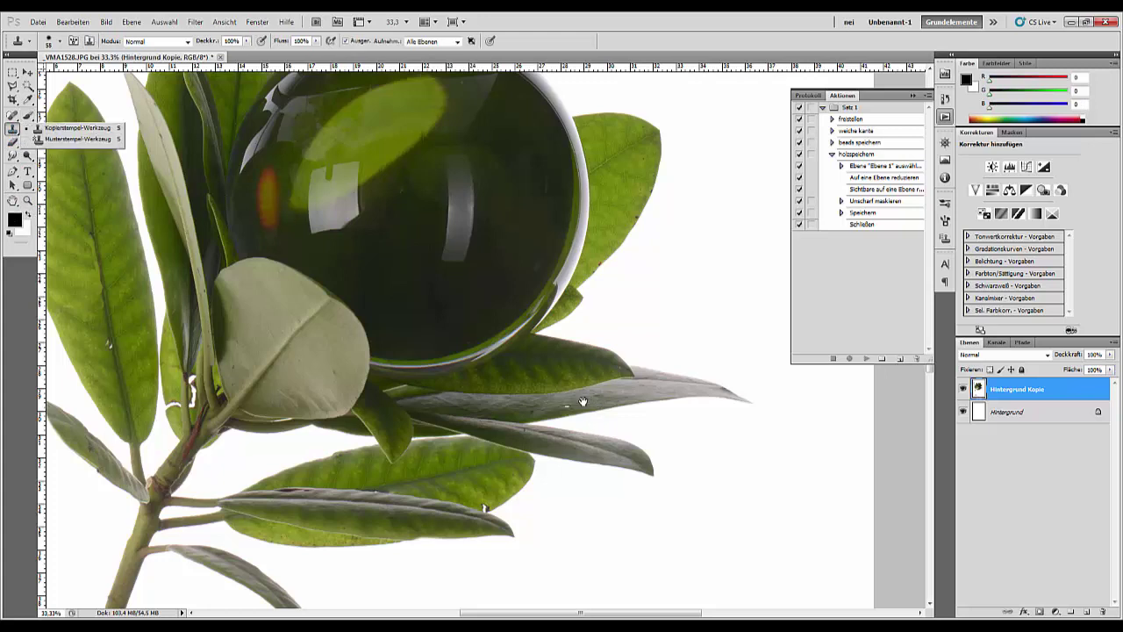
left_click(569, 408)
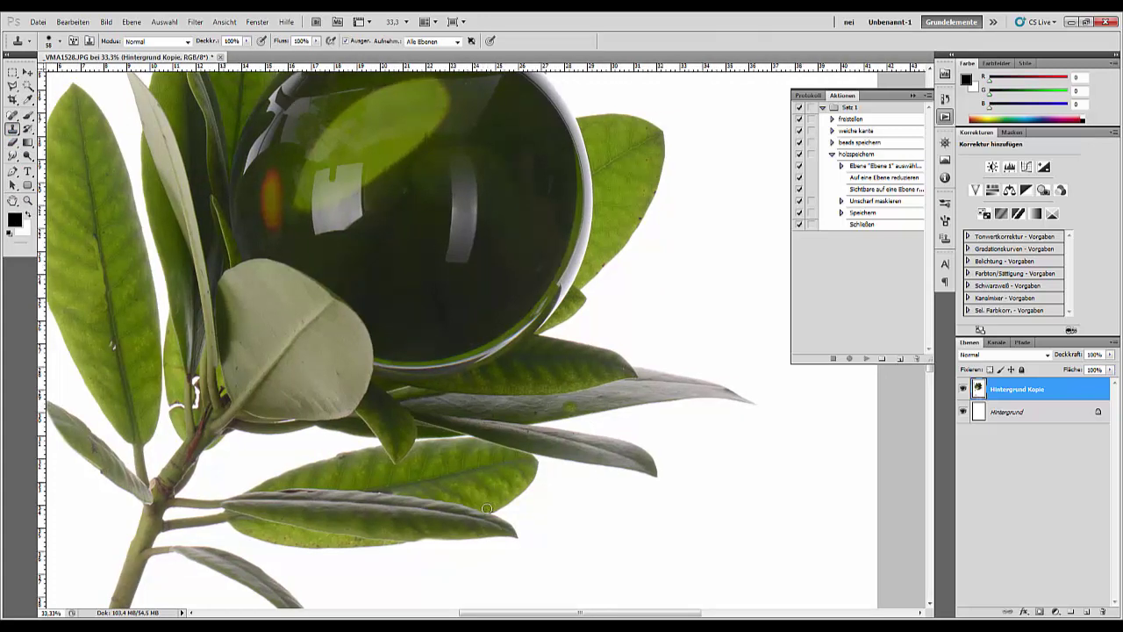
Clone over the white gaps between the leaf bases beside the stem, reducing the stamp brush to 31 px
key("ctrl+minus")
key("ctrl+minus")
key("ctrl+minus")
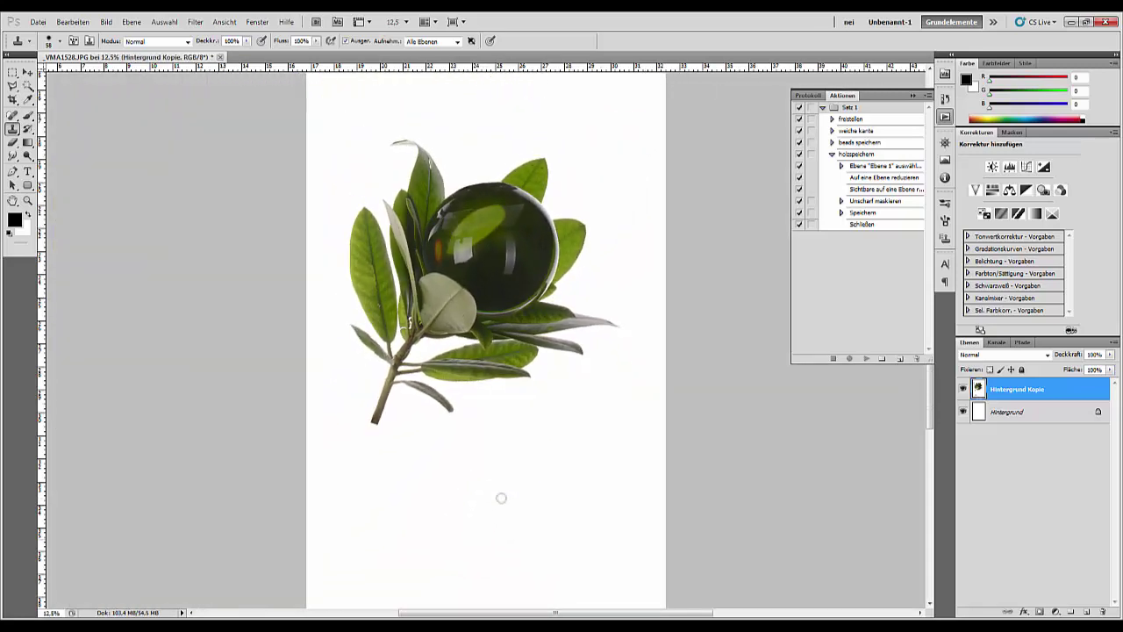
key("ctrl+plus")
key("ctrl+plus")
key("ctrl+plus")
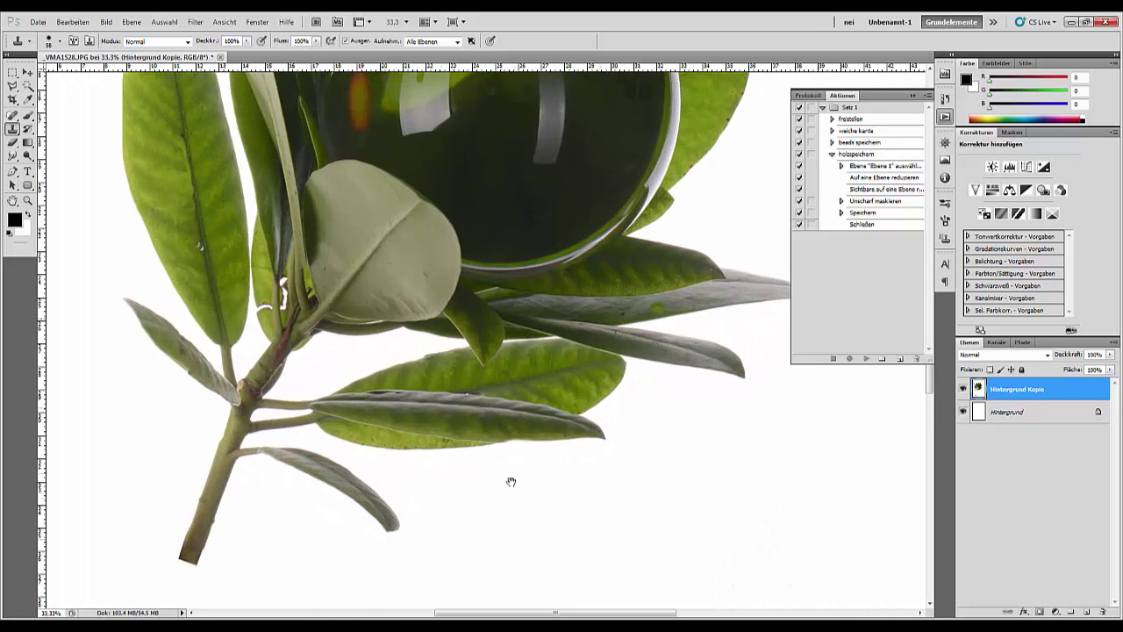
mouse_move(388, 244)
left_mouse_down()
mouse_move(391, 303)
mouse_move(433, 264)
left_mouse_up()
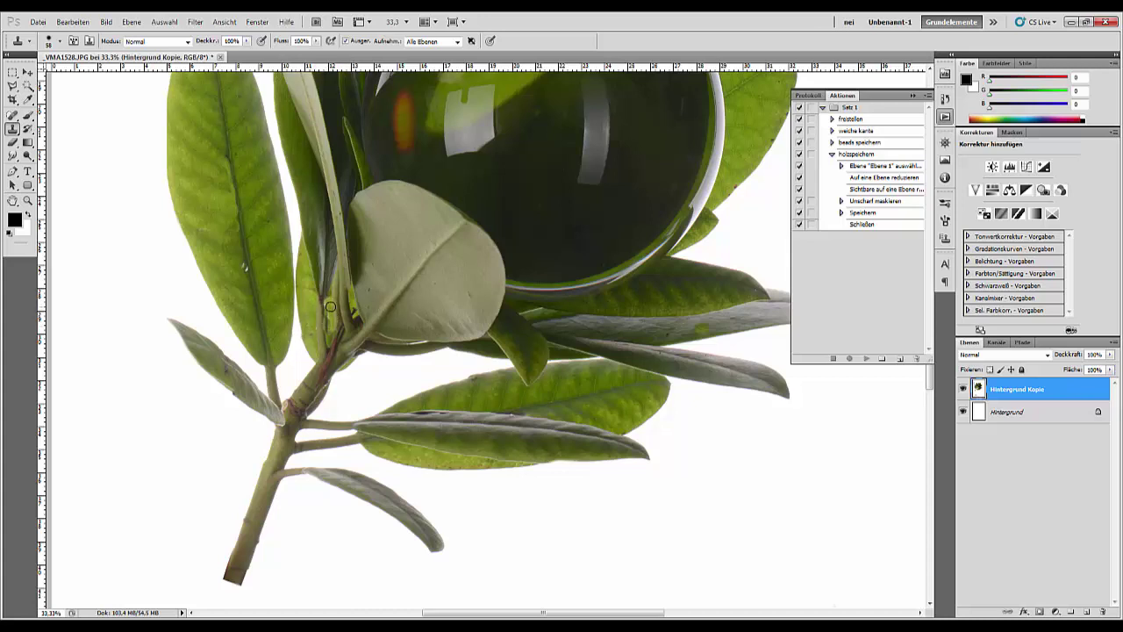
right_click(342, 312)
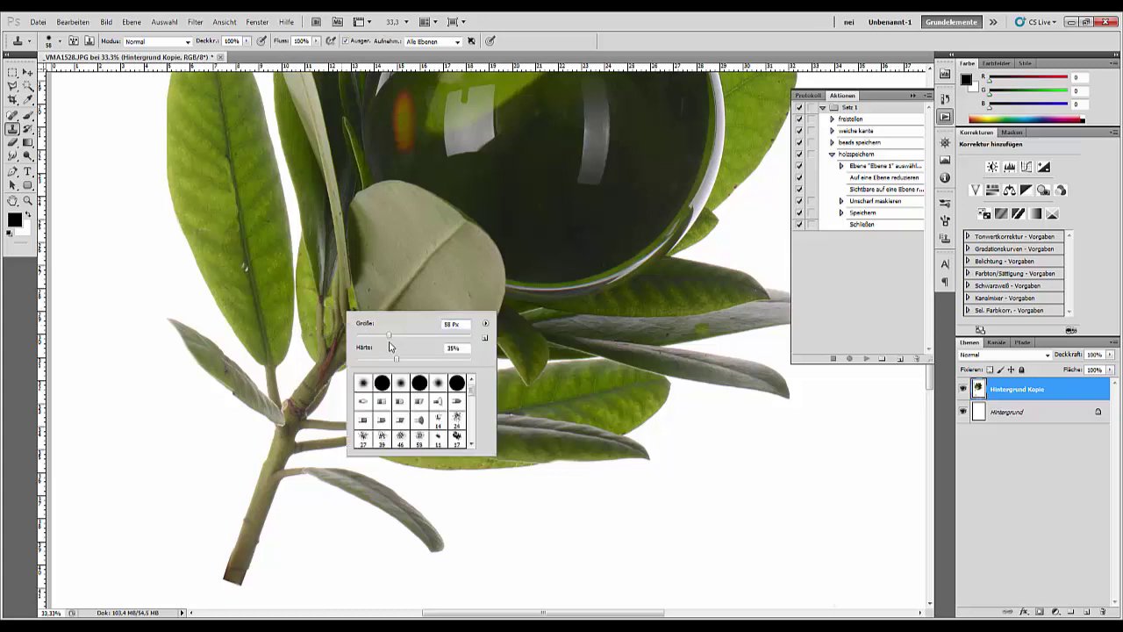
left_click_drag(390, 337, 376, 335)
left_click(328, 308, "alt")
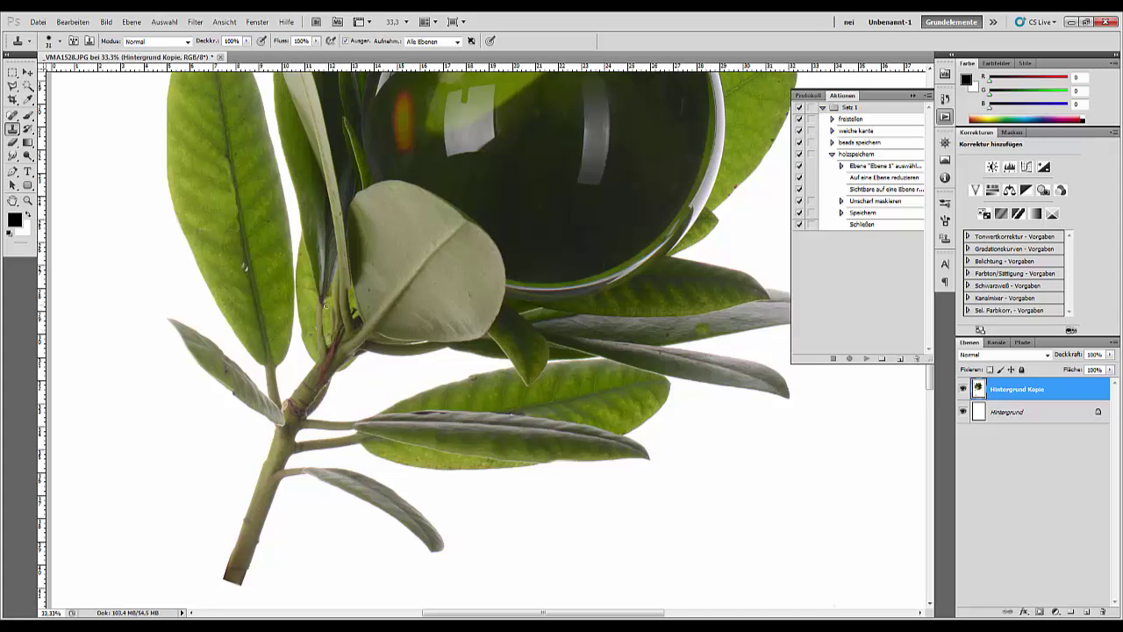
Move the branch layer slightly down and to the right on the canvas with the Move tool
left_click_drag(374, 279, 533, 602)
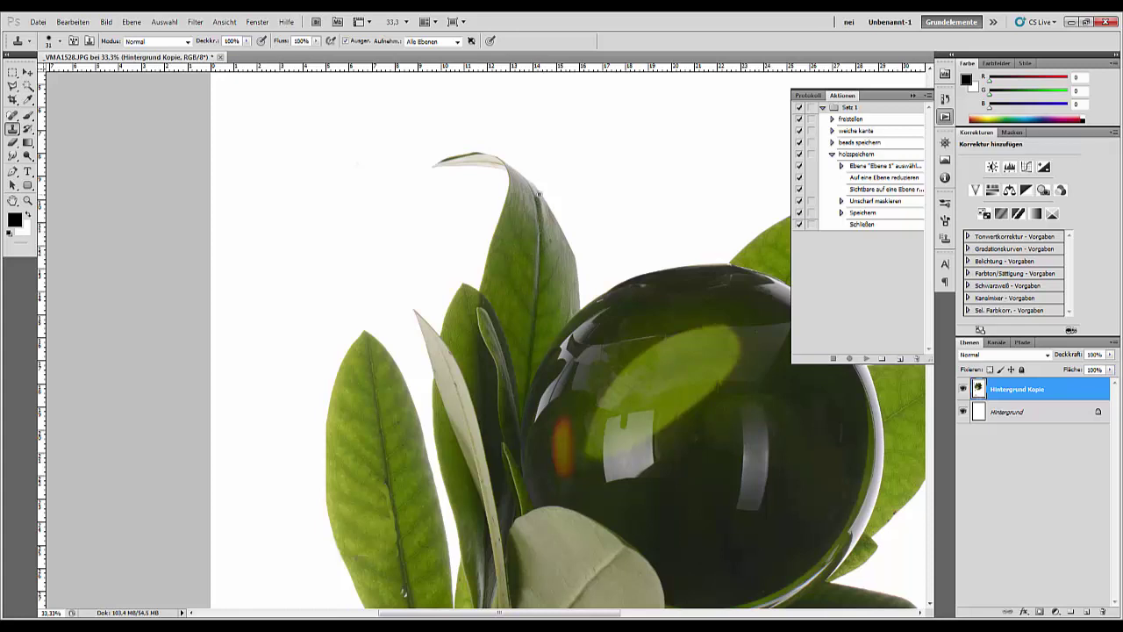
key("ctrl+minus")
key("ctrl+minus")
key("ctrl+minus")
key("ctrl+minus")
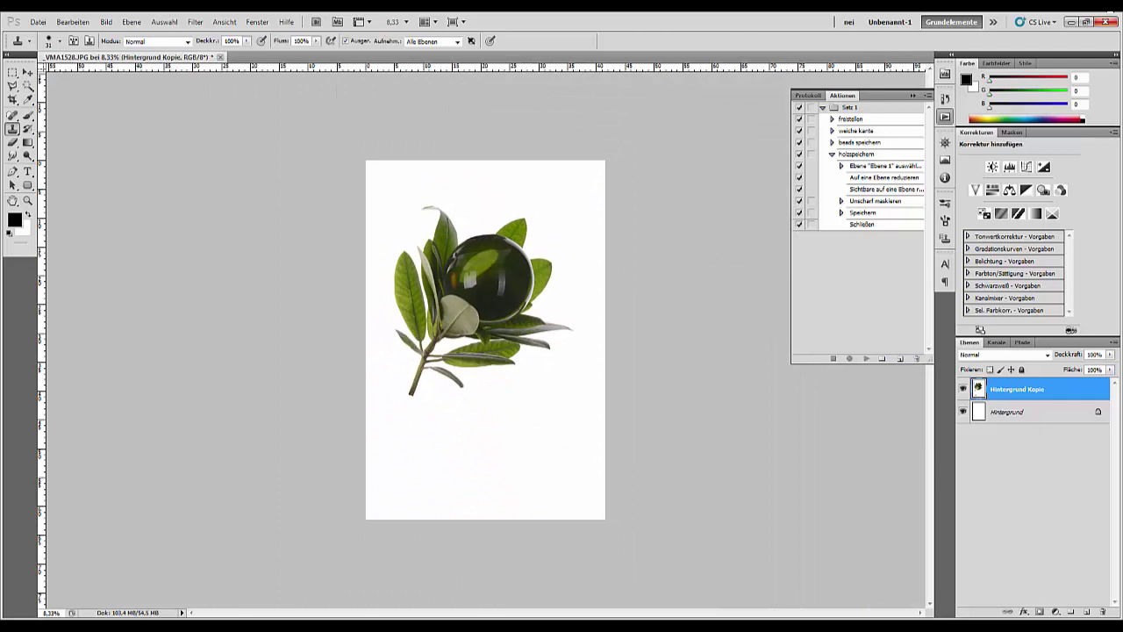
left_click(27, 72)
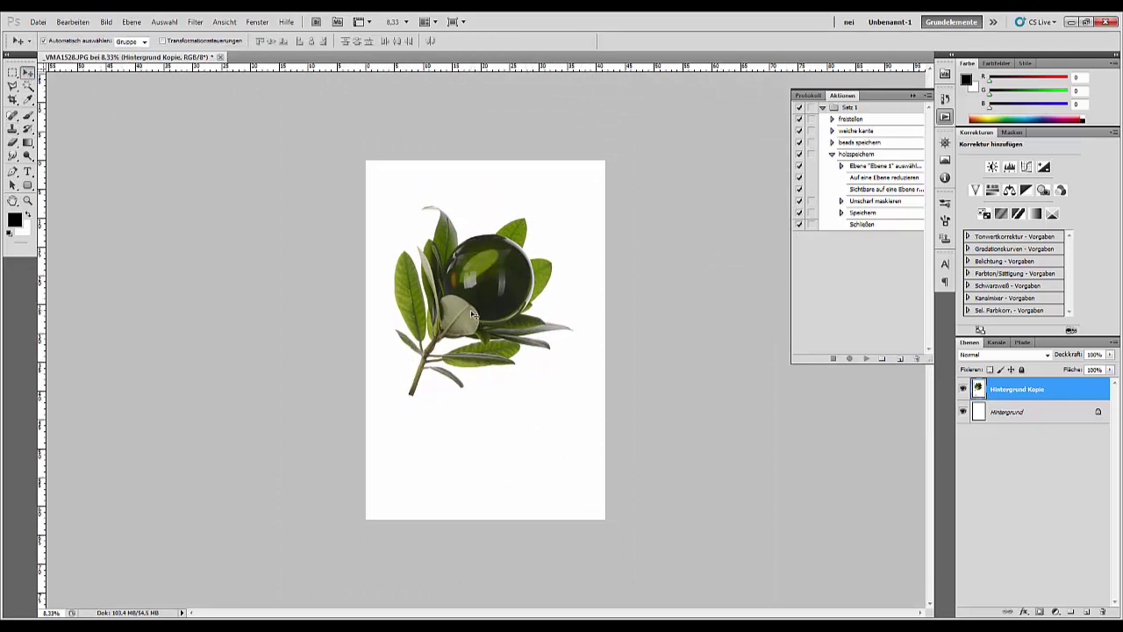
left_click_drag(473, 314, 480, 342)
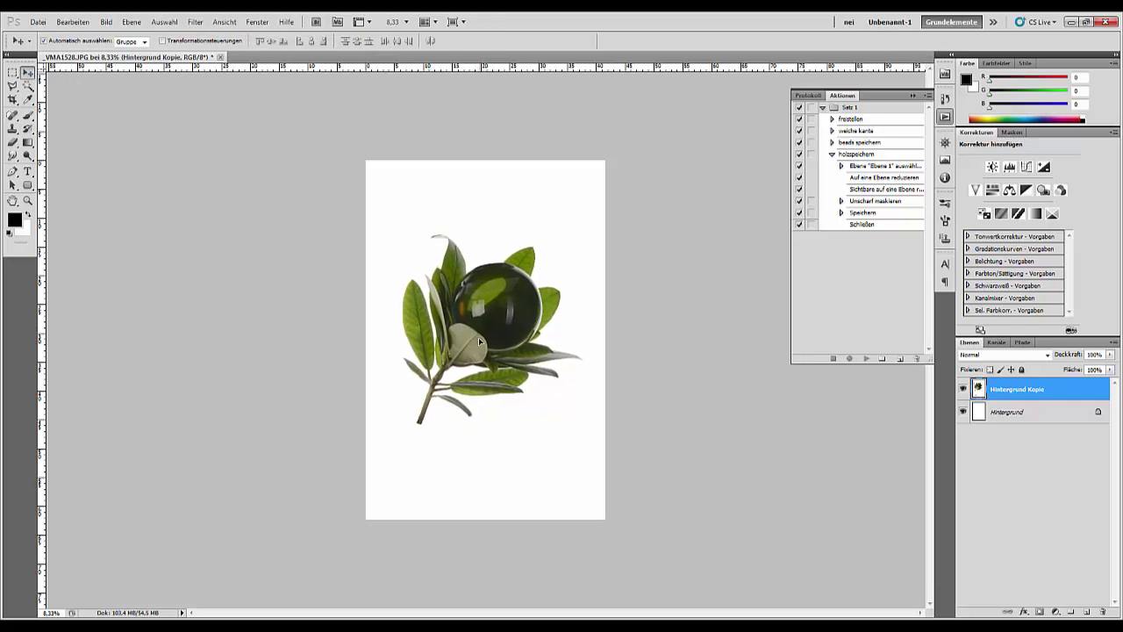
Crop the image to a square marquee selection around the branch, using the Normal selection style, and deselect
left_click(13, 73)
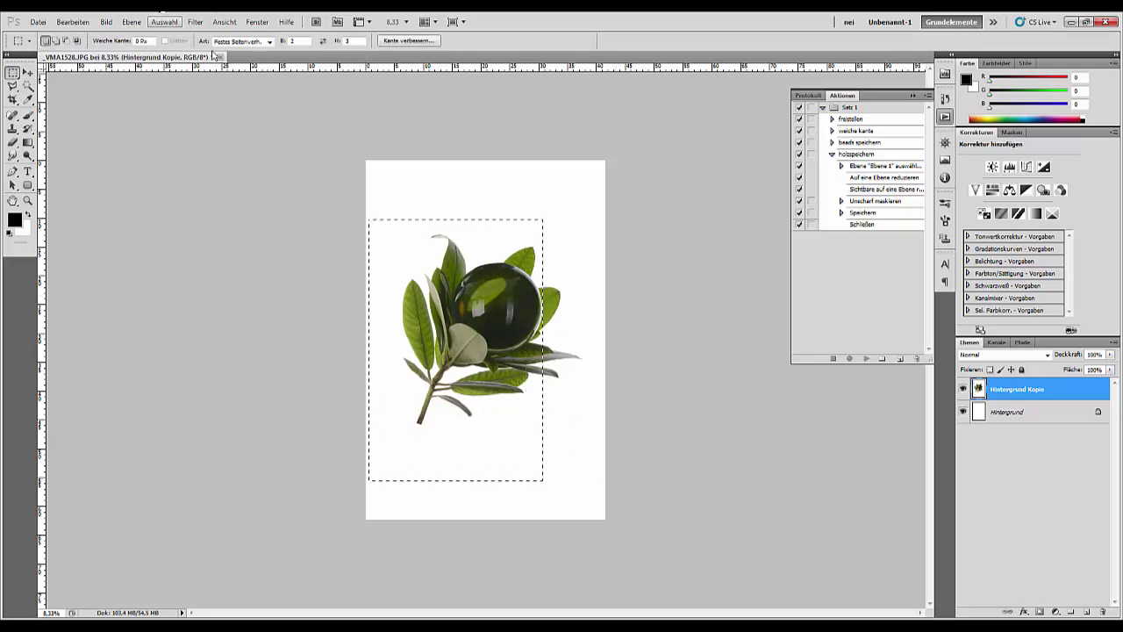
left_click(269, 41)
left_click(219, 53)
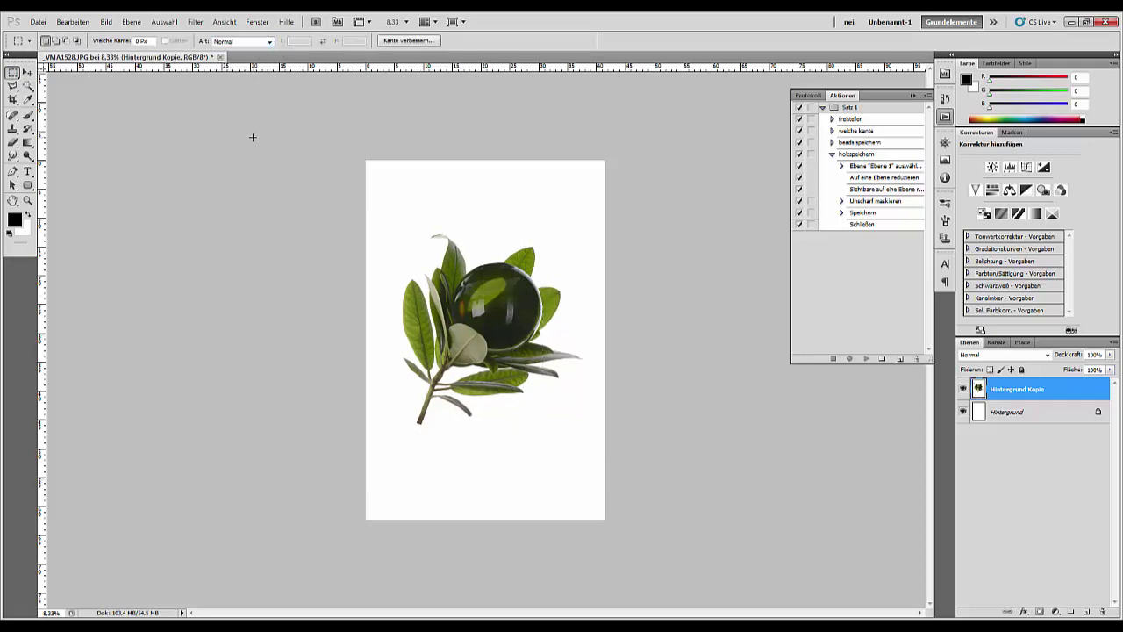
left_click(360, 207)
left_click_drag(434, 276, 657, 453)
left_click(38, 22)
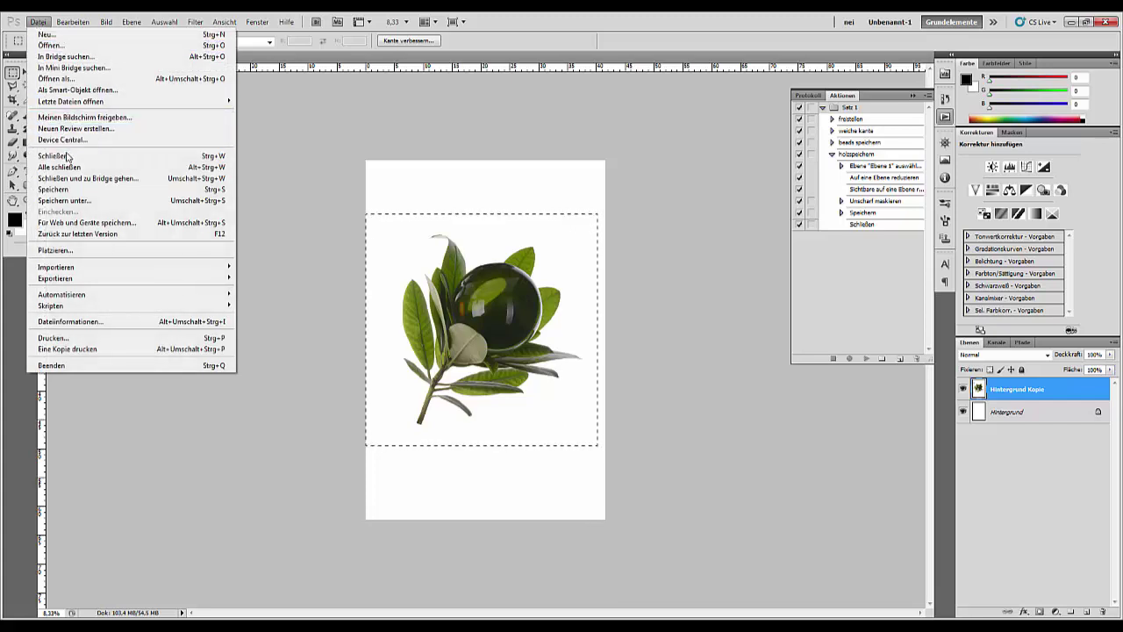
left_click(106, 22)
left_click(121, 139)
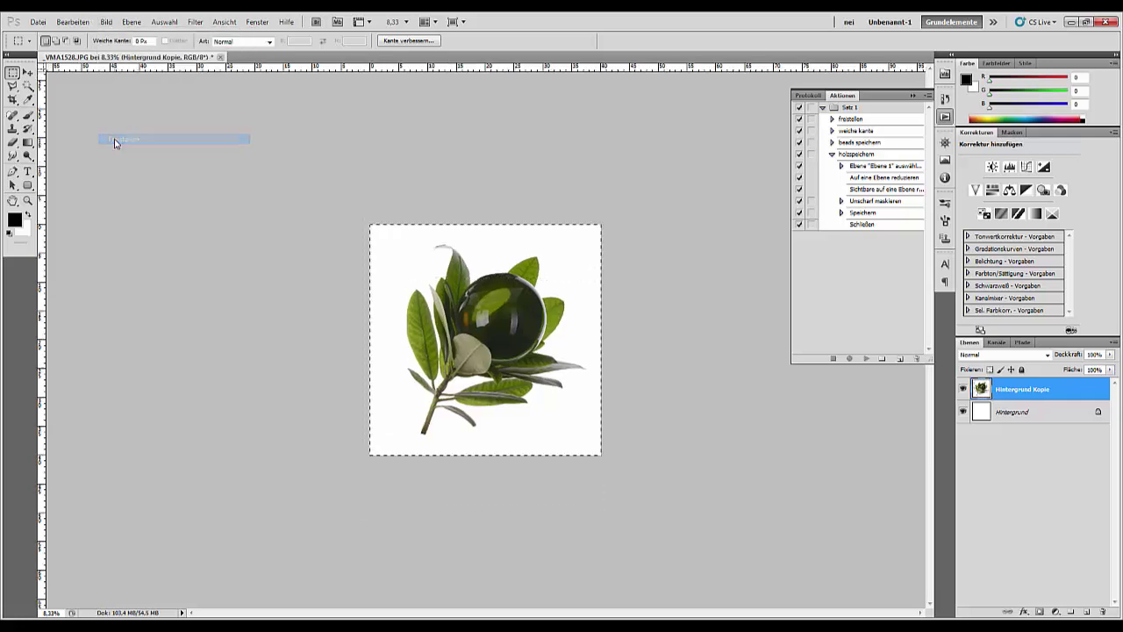
key("ctrl+d")
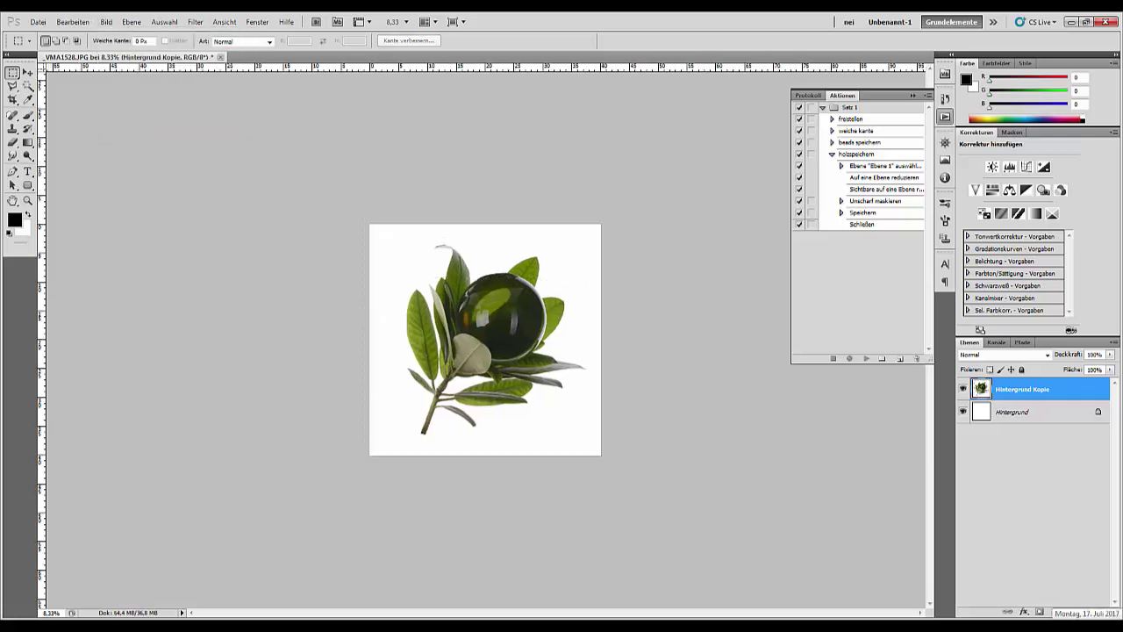
Try a Color Balance adjustment layer with the midtones shifted to +2 green, and delete that layer
key("ctrl+plus")
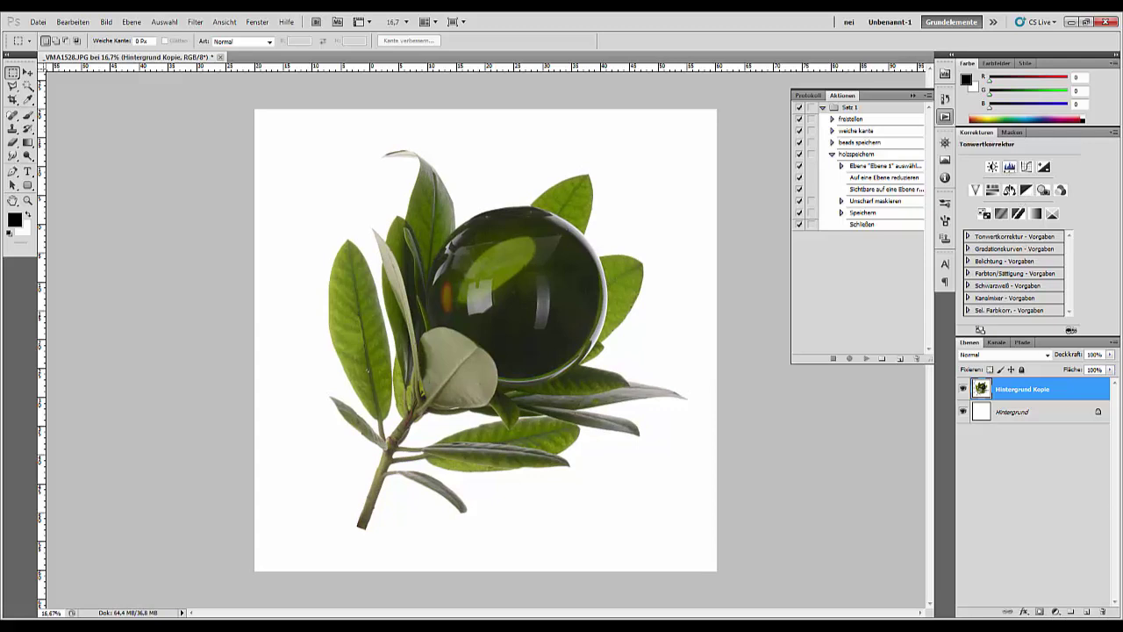
left_click(1010, 189)
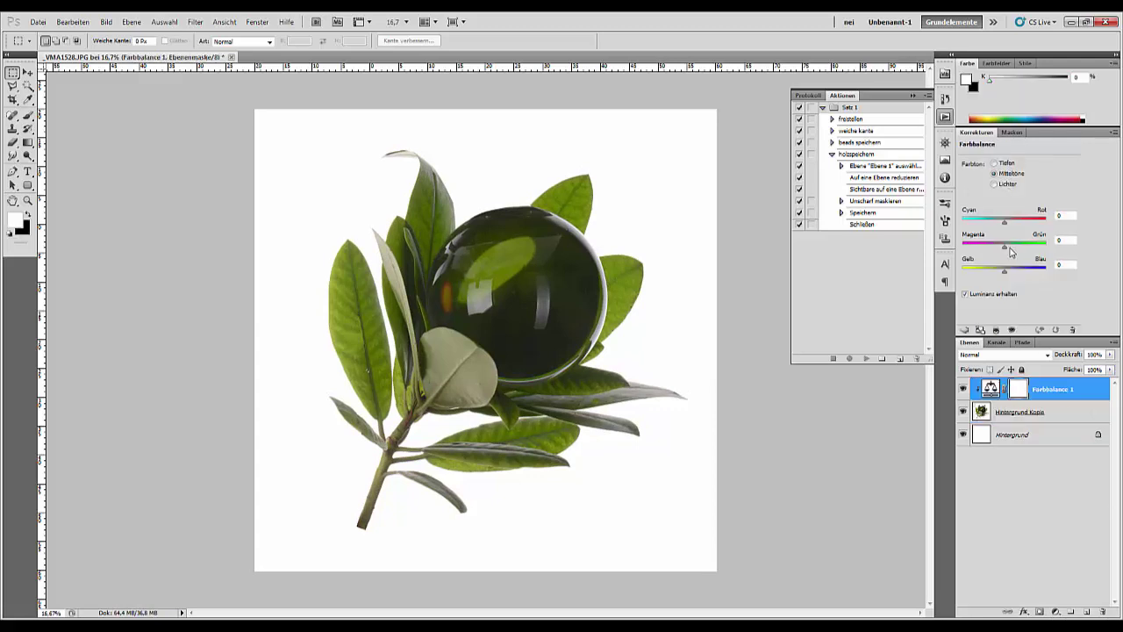
left_click(1005, 247)
left_click_drag(1013, 252, 1007, 252)
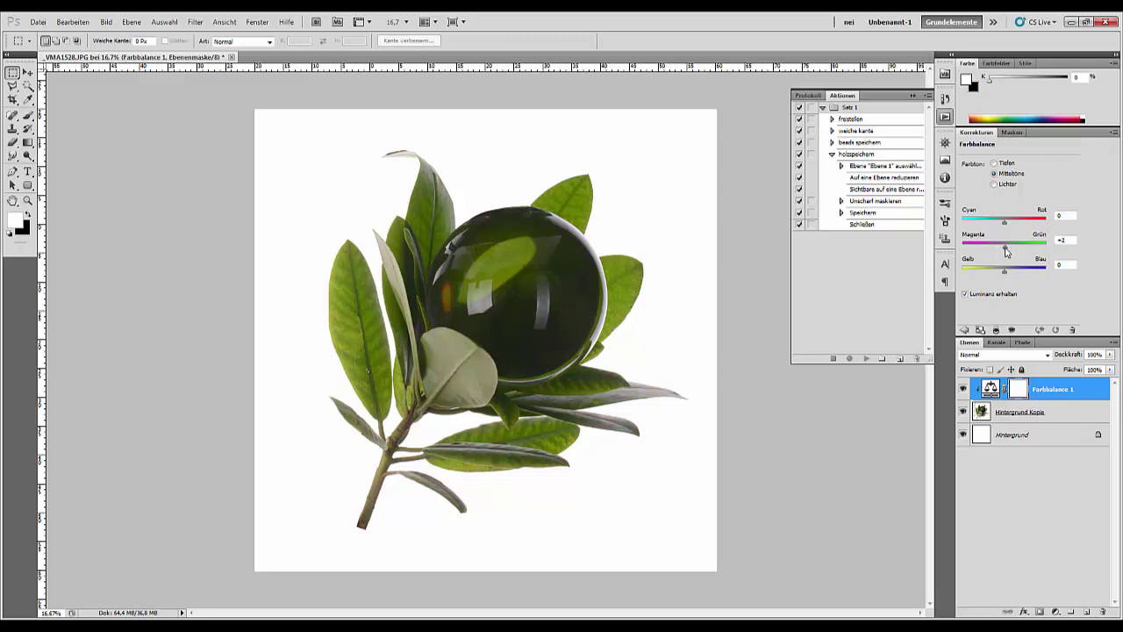
left_click(1045, 396)
key("Delete")
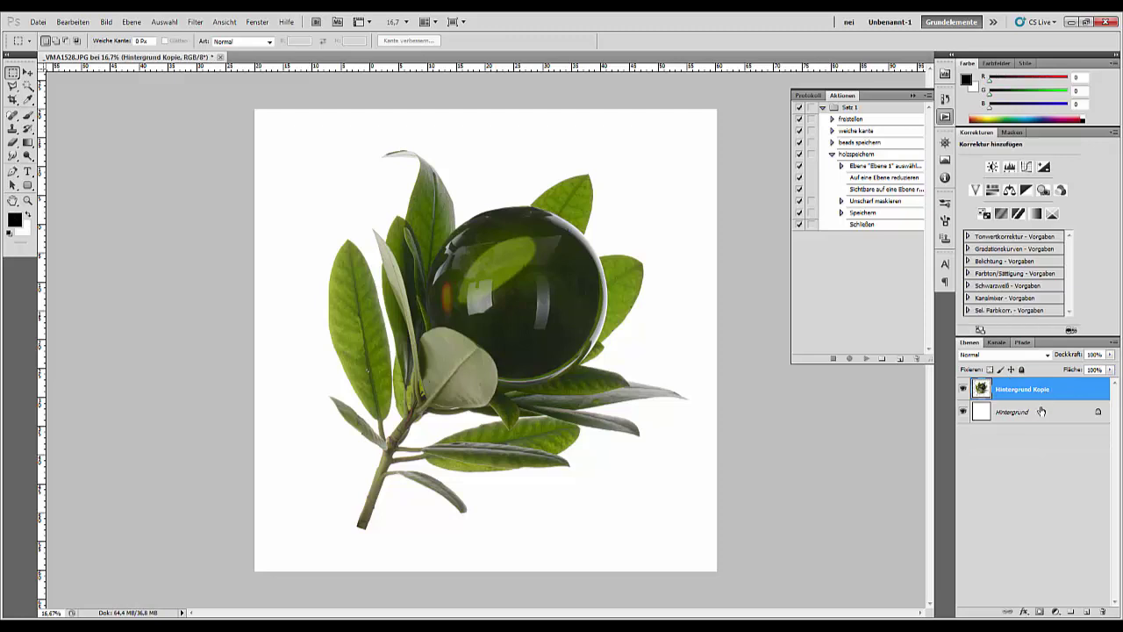
Check the whole branch at different magnifications and merge its layer down into the white background layer
key("ctrl+minus")
key("ctrl+minus")
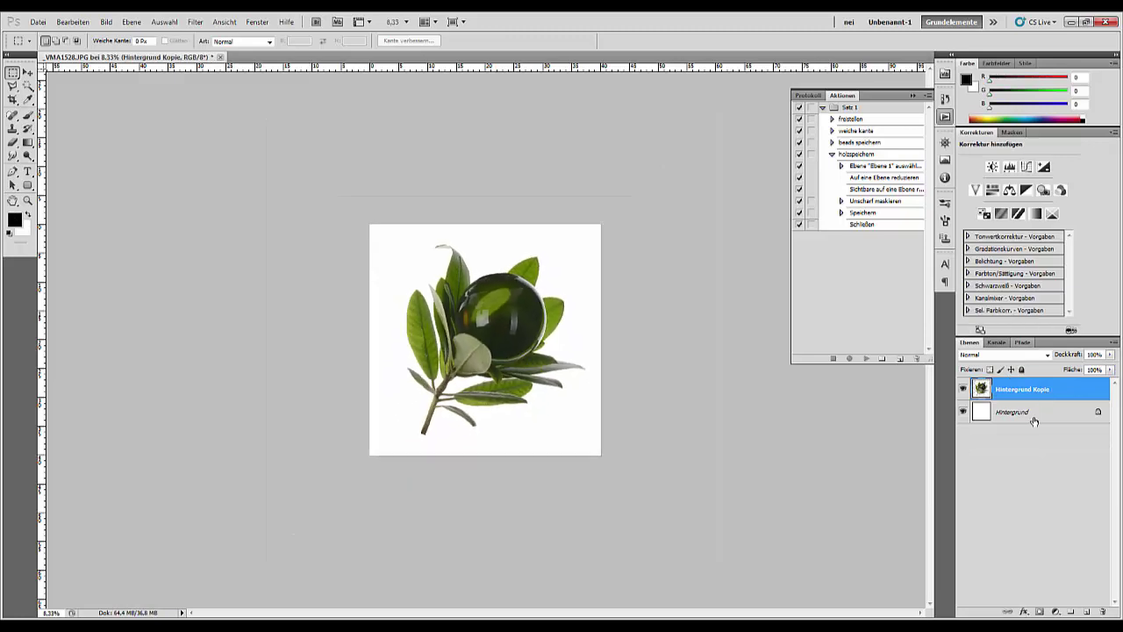
key("ctrl+plus")
key("ctrl+plus")
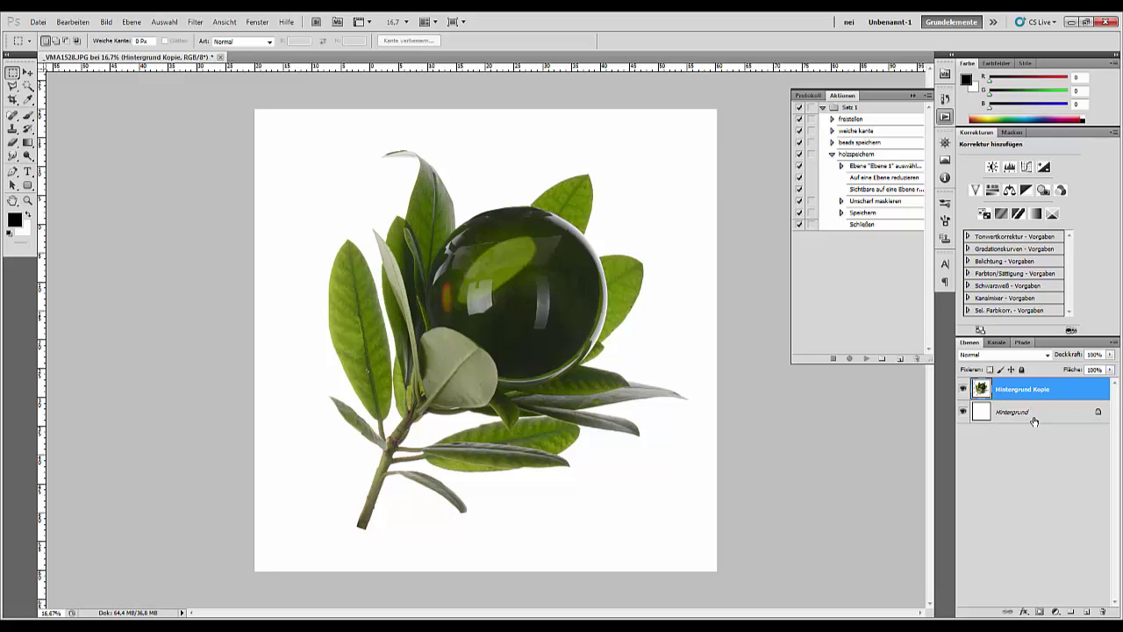
key("ctrl+e")
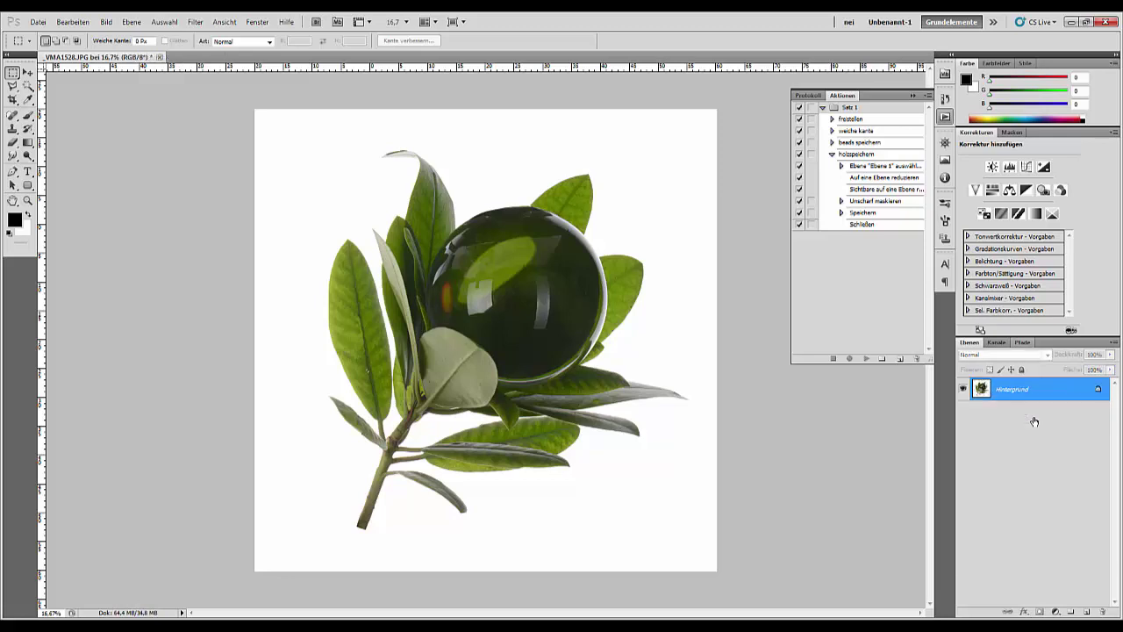